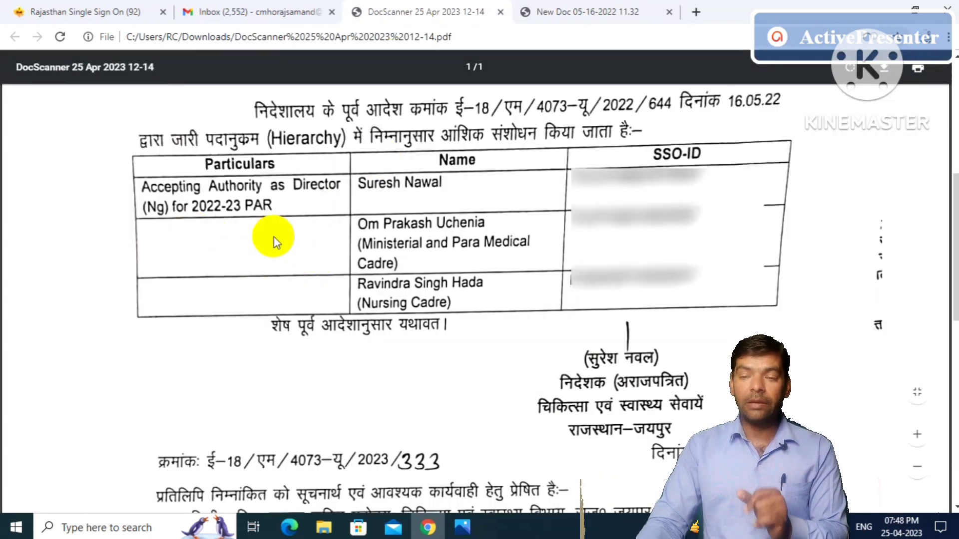
# - Compare the 2022 and 2023 orders, then scroll the 2022 order to its page-2 officer table
pyautogui.click(569, 12)
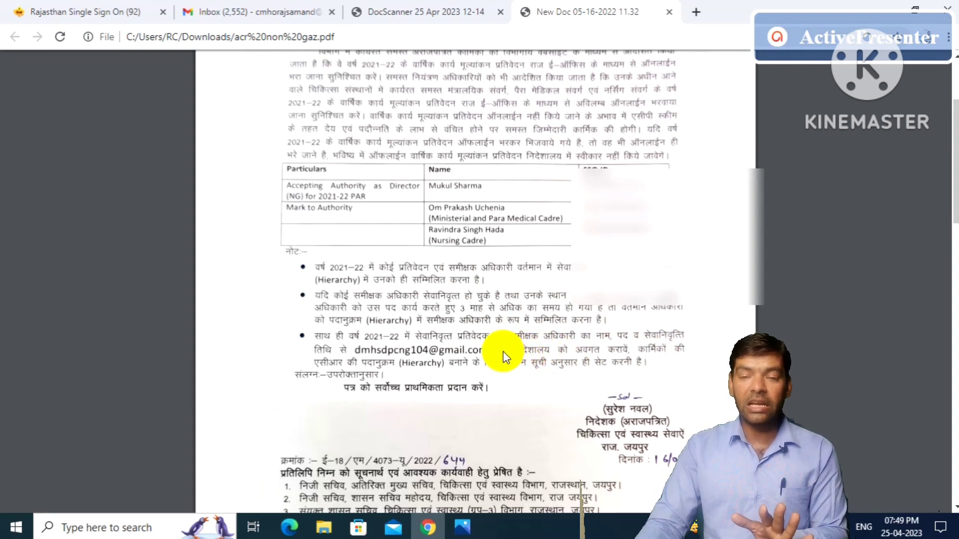
pyautogui.click(433, 17)
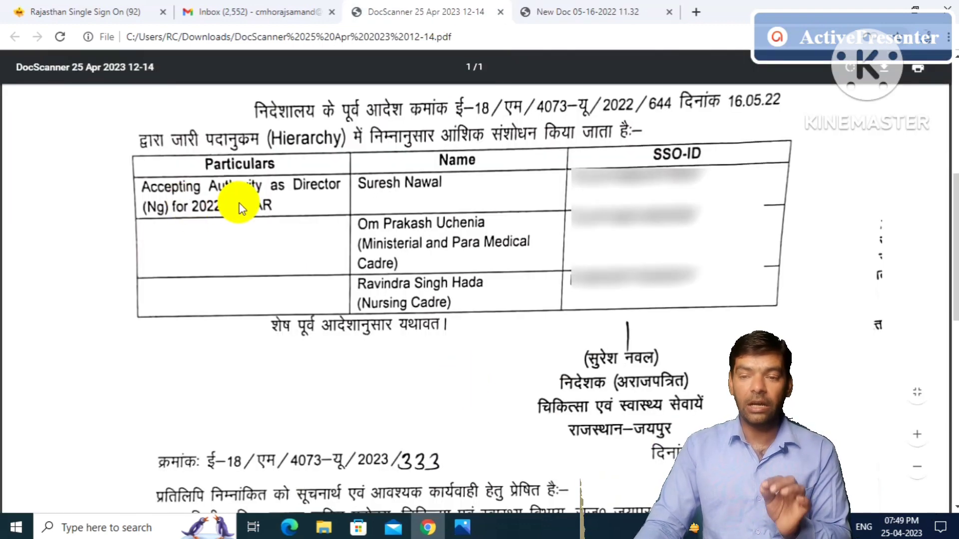
pyautogui.click(556, 11)
pyautogui.scroll(-10, 410, 204)
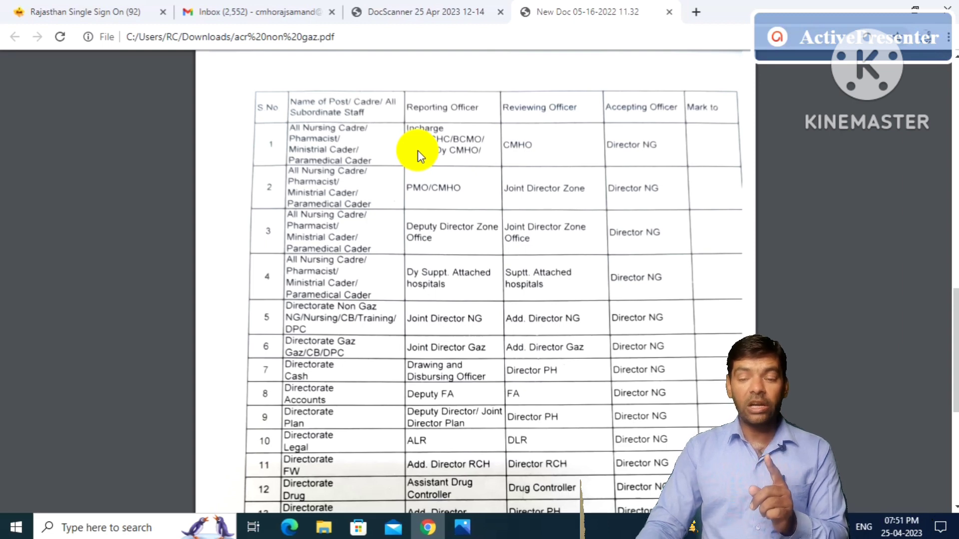
pyautogui.click(463, 527)
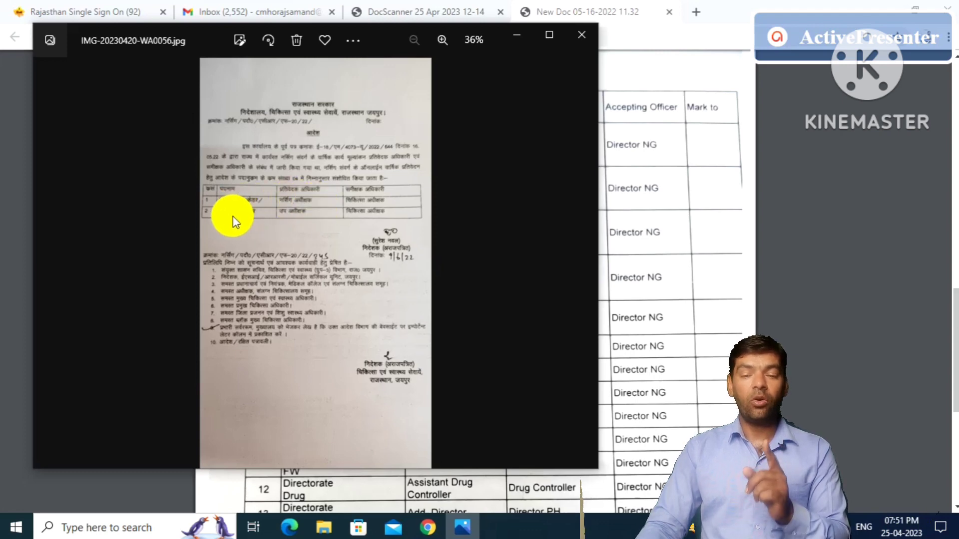
pyautogui.click(517, 35)
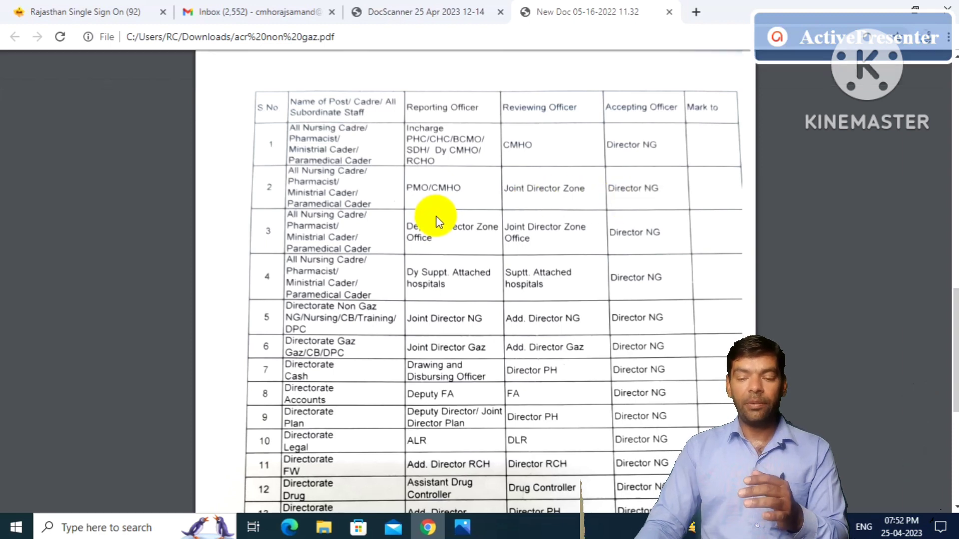
pyautogui.click(459, 523)
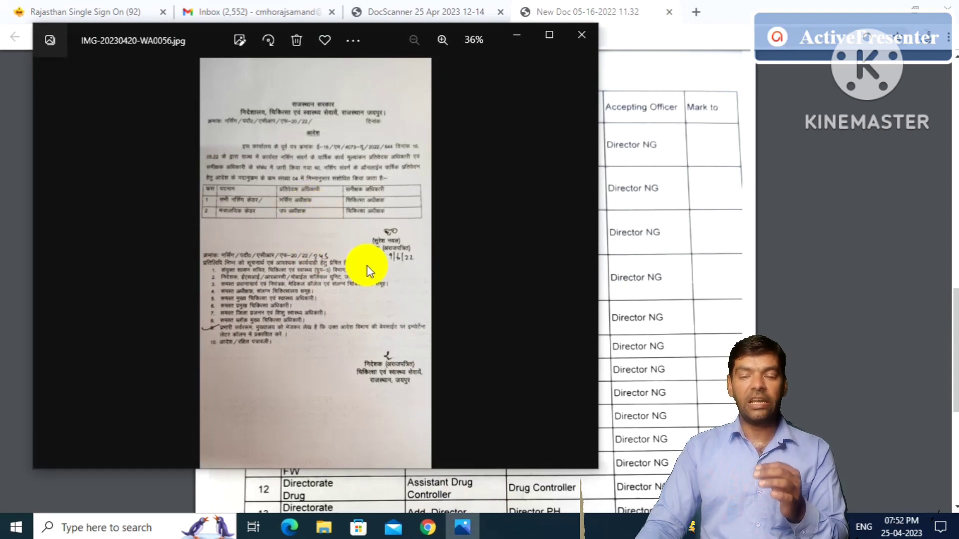
pyautogui.click(459, 524)
pyautogui.click(458, 526)
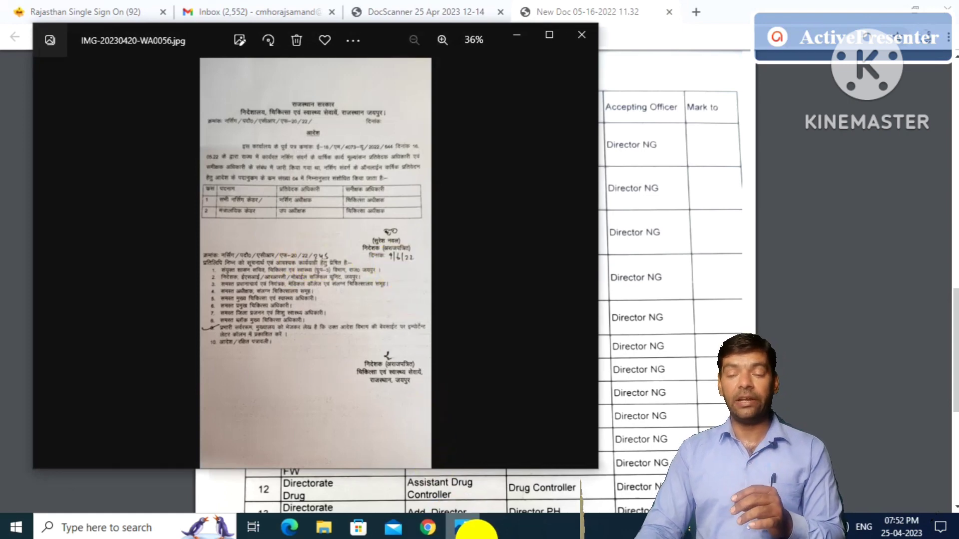
pyautogui.click(462, 526)
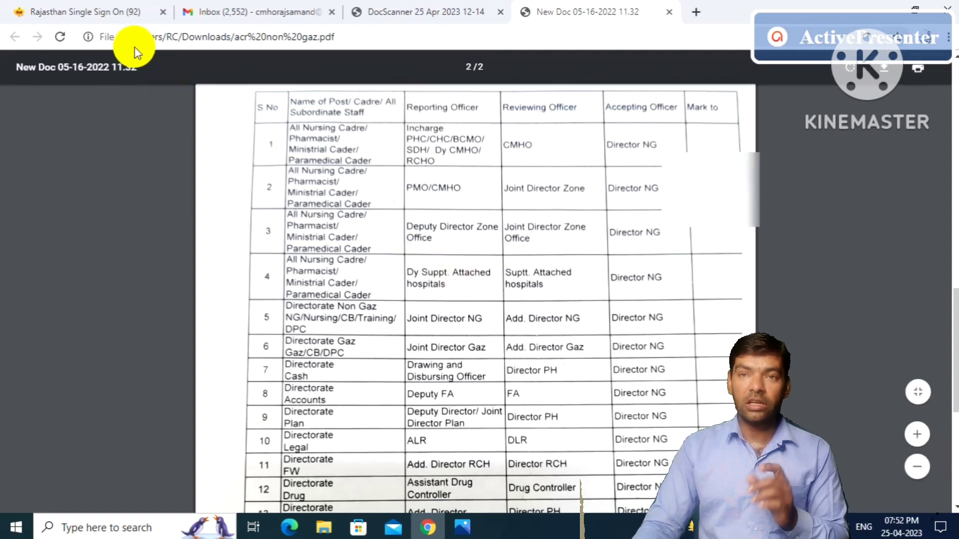
# - Sign in to Rajasthan SSO and launch the RajKaj app for CMHO Rajsamand
pyautogui.click(96, 14)
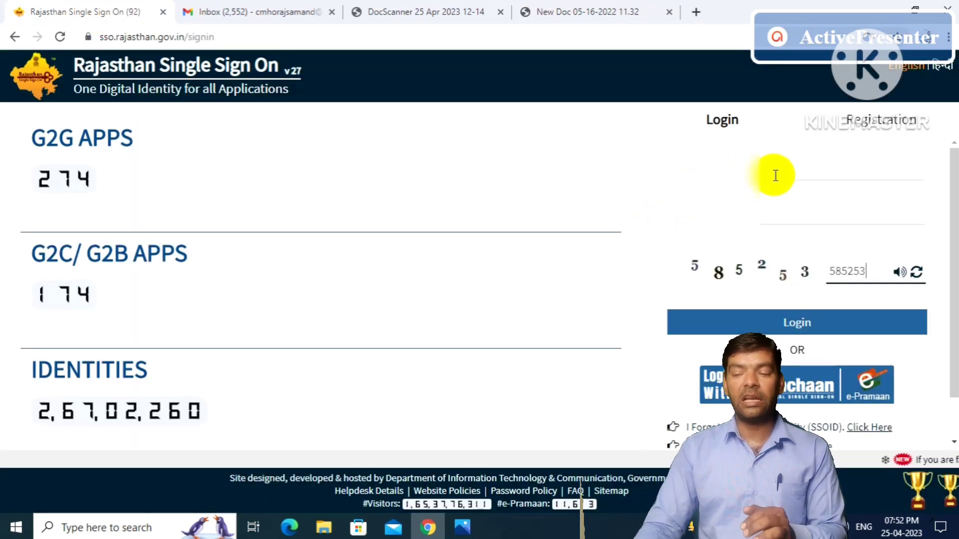
pyautogui.click(811, 321)
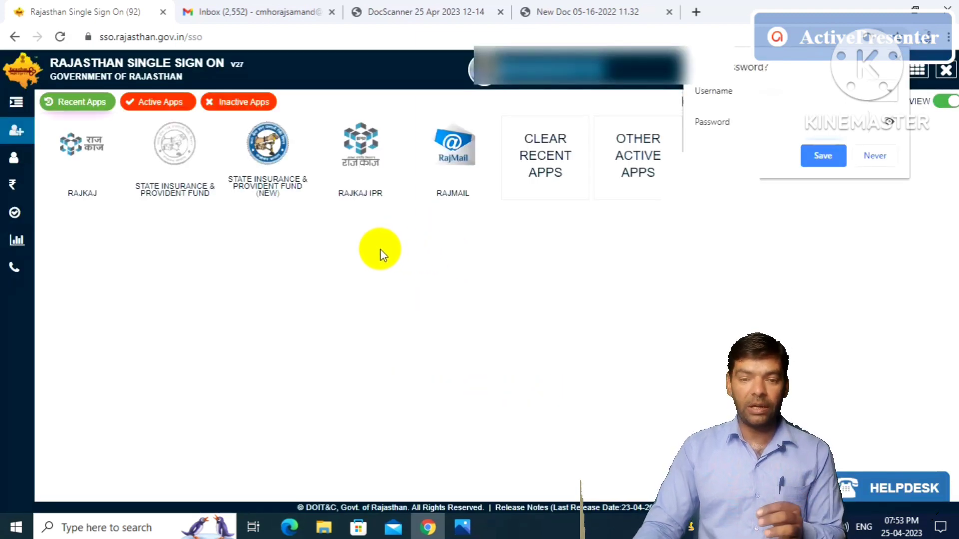
pyautogui.click(245, 170)
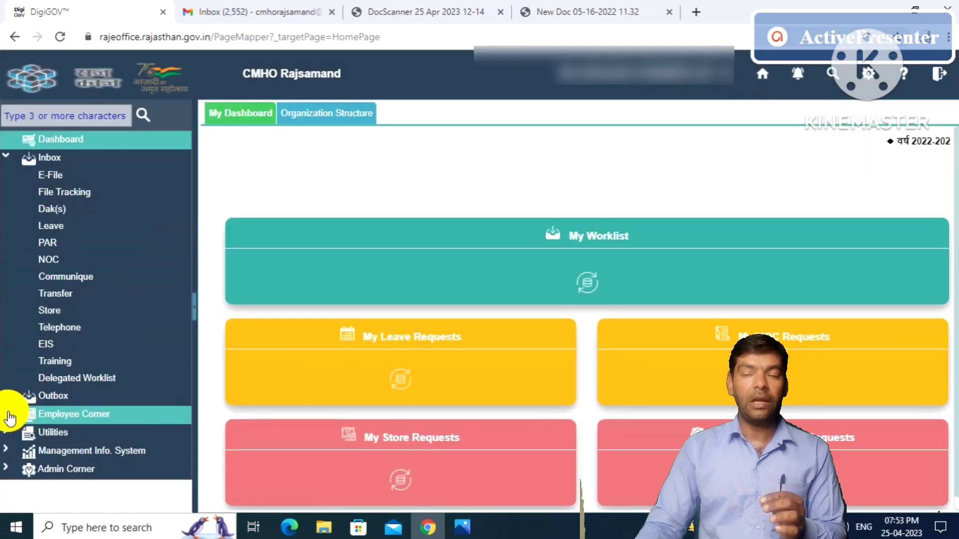
# - Open PAR from Employee Corner, confirm, and verify the OTP to reach the 2022-2023 hierarchy page
pyautogui.click(13, 414)
pyautogui.click(52, 449)
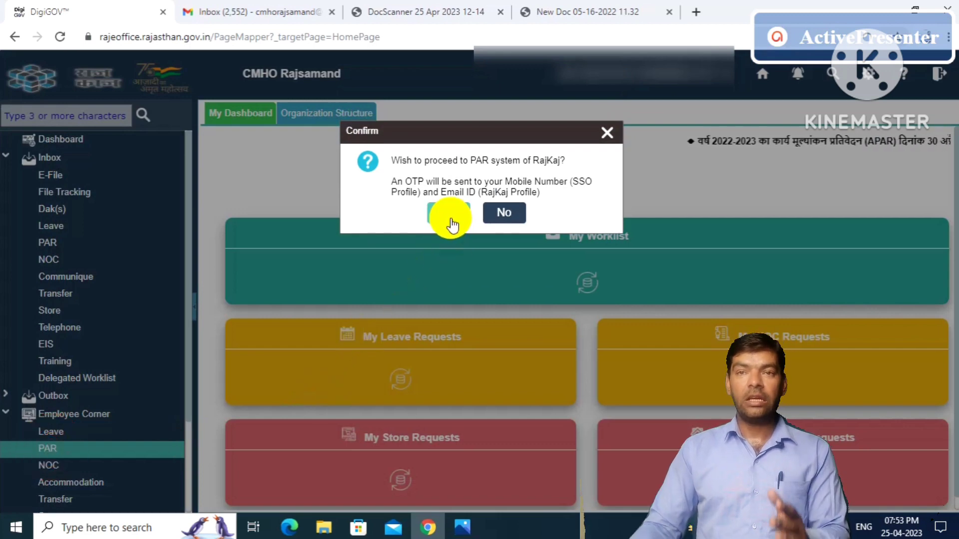
pyautogui.click(451, 220)
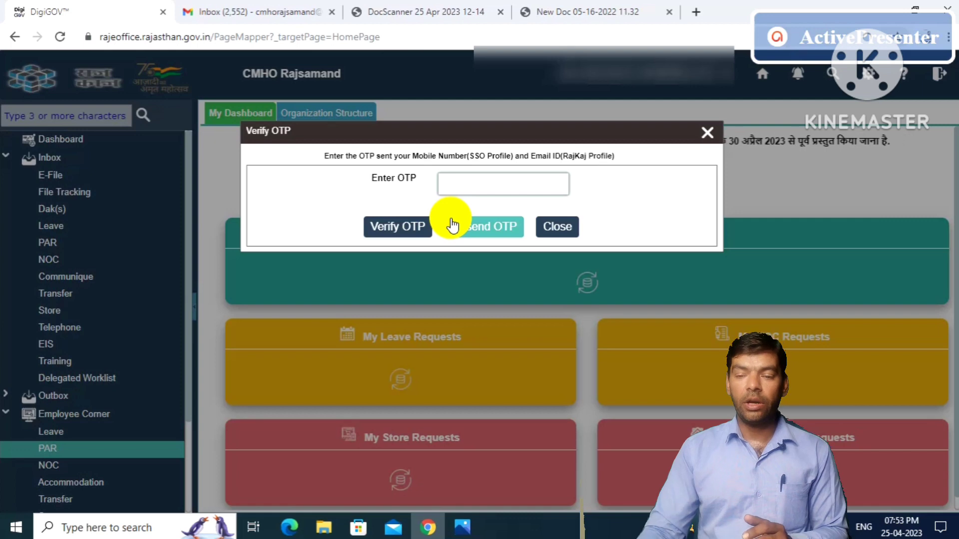
pyautogui.click(468, 181)
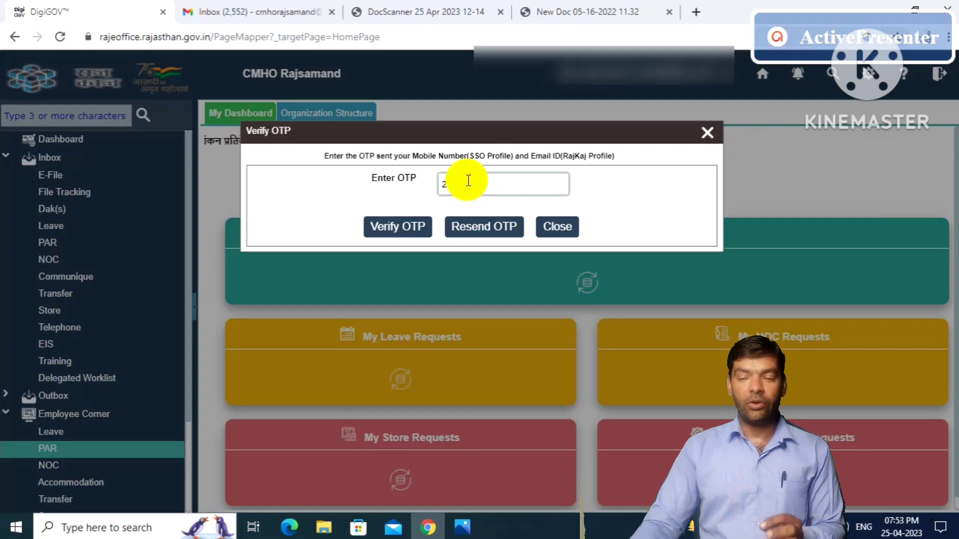
pyautogui.click(406, 234)
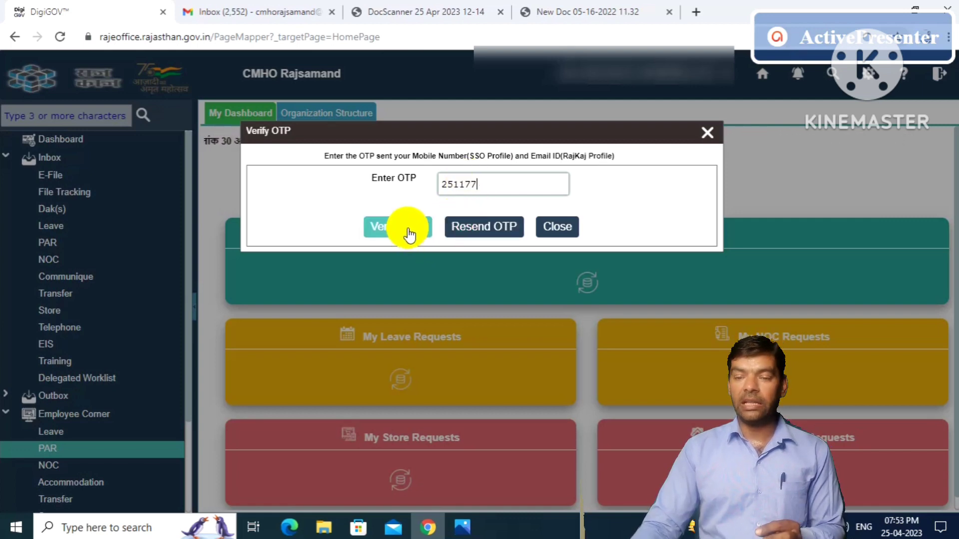
pyautogui.click(407, 232)
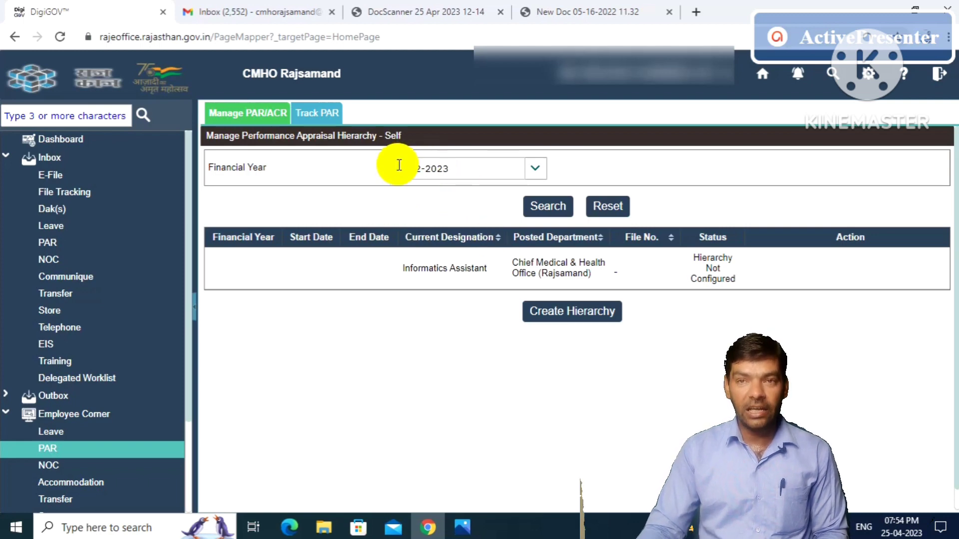
pyautogui.click(562, 319)
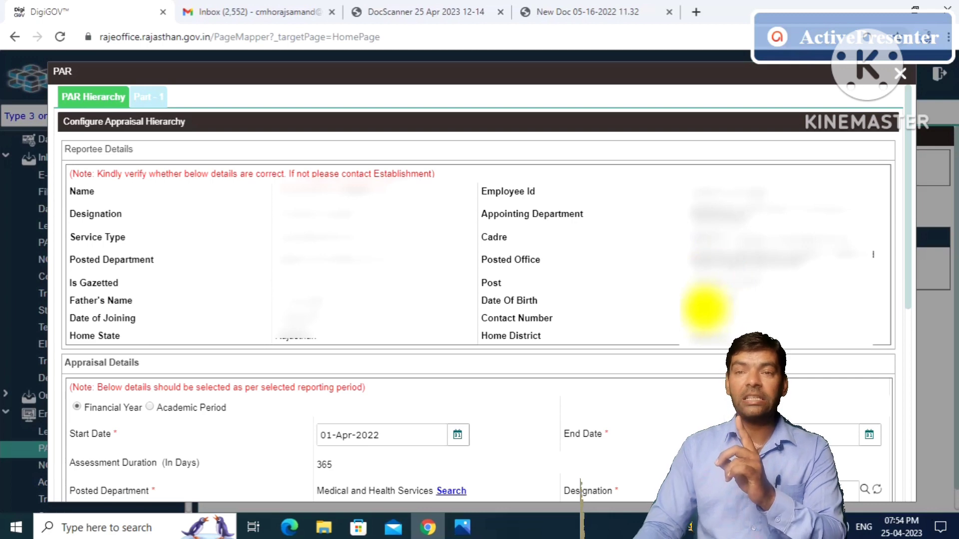
pyautogui.click(901, 74)
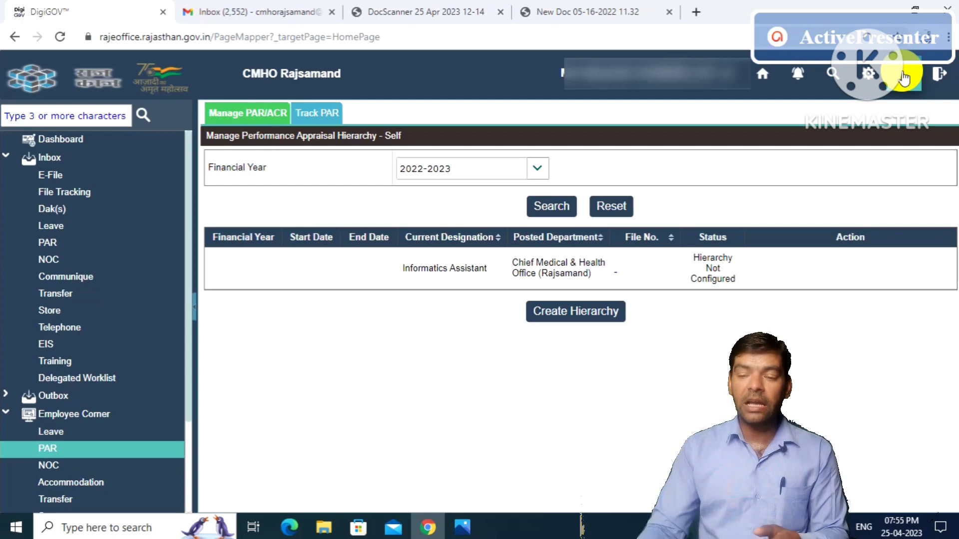
# - Reopen the Configure Appraisal Hierarchy form with Create Hierarchy
pyautogui.click(538, 313)
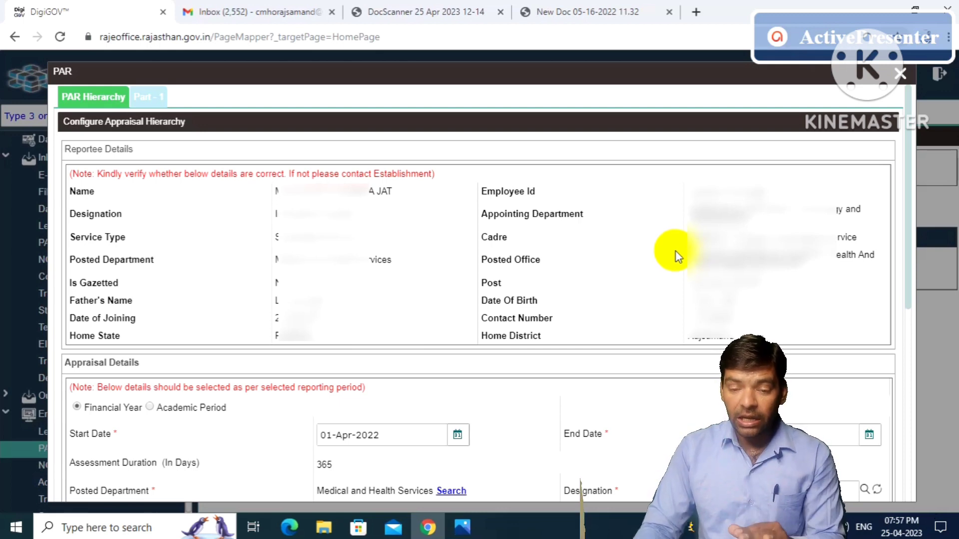
pyautogui.click(517, 434)
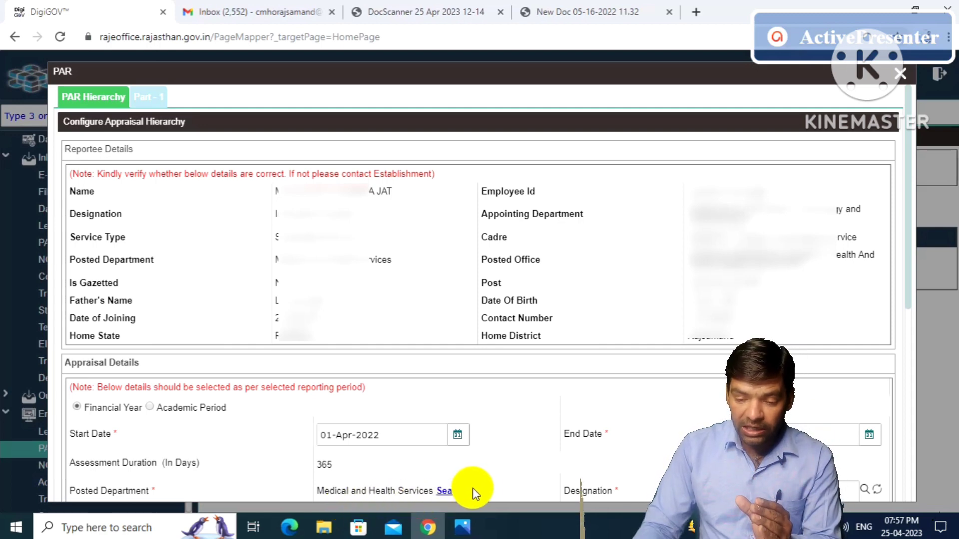
# - Scroll the PAR form past Posted Office to the Appraisal Hierarchy table
pyautogui.scroll(-2, 491, 487)
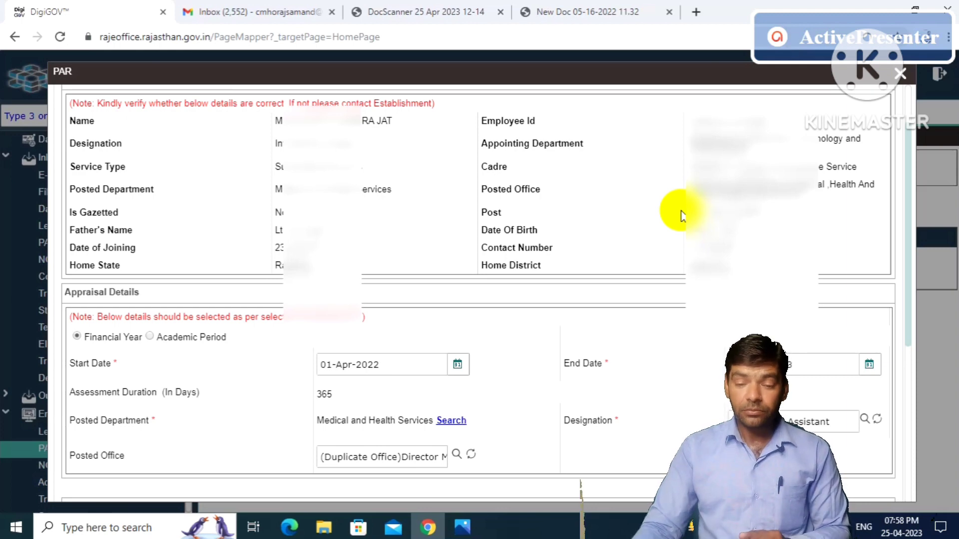
pyautogui.scroll(-6, 677, 221)
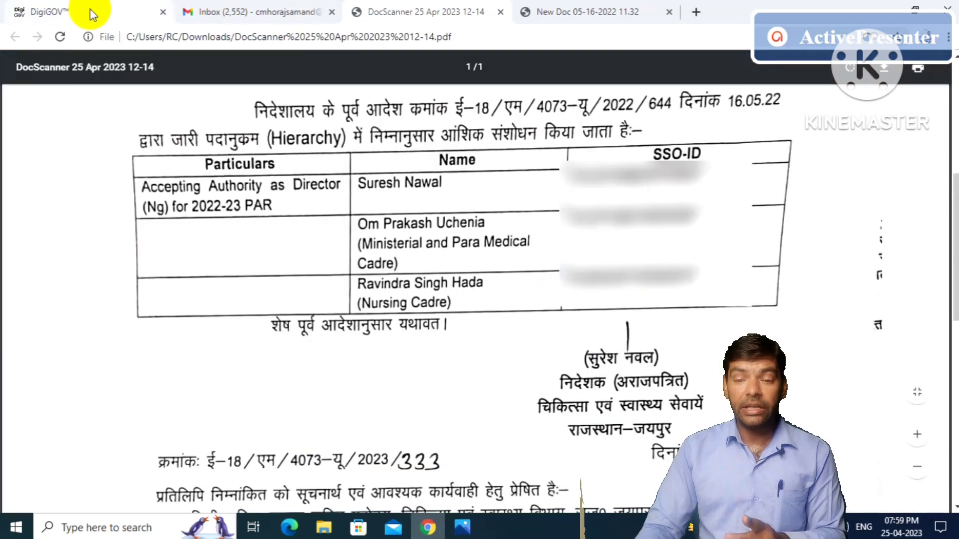
# - Go back from the DocScanner PDF to the DigiGOV PAR form tab
pyautogui.click(90, 8)
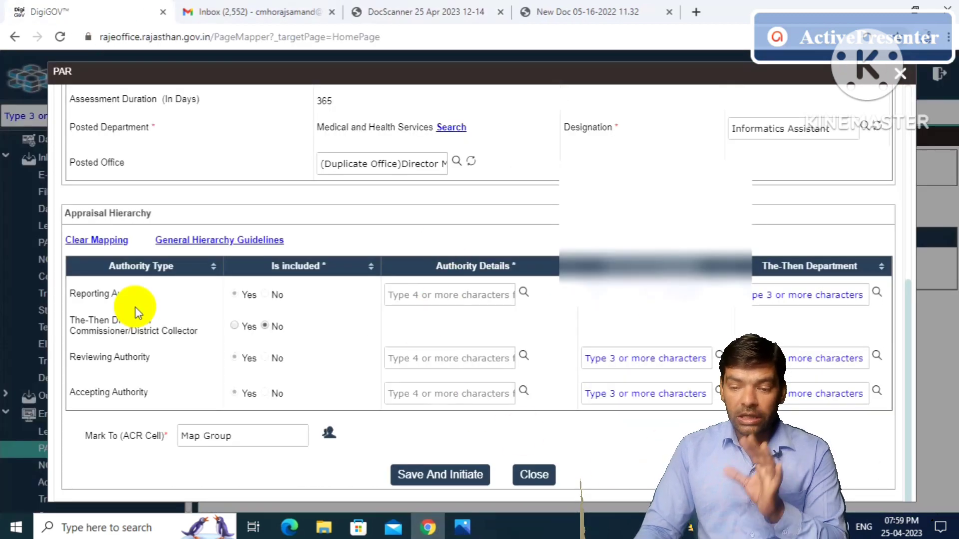
pyautogui.click(522, 294)
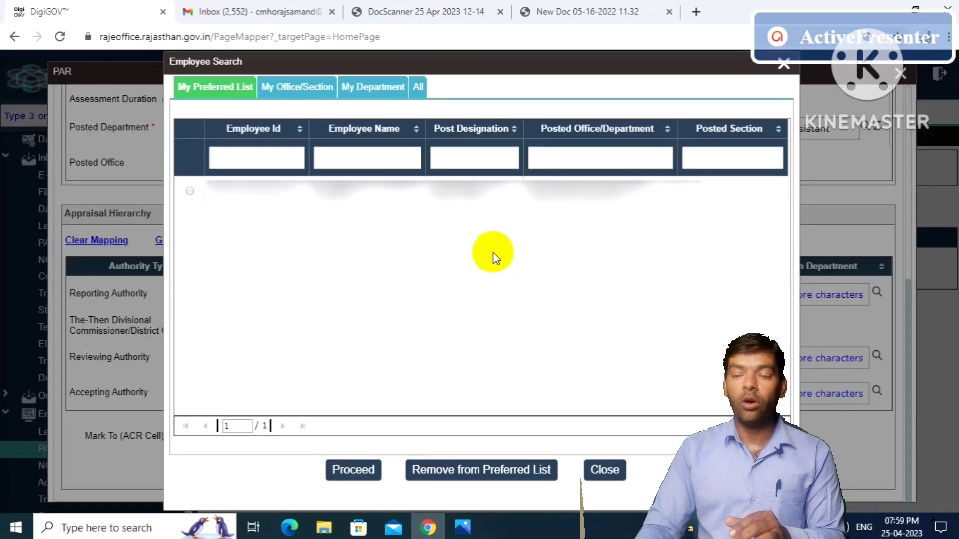
pyautogui.click(420, 86)
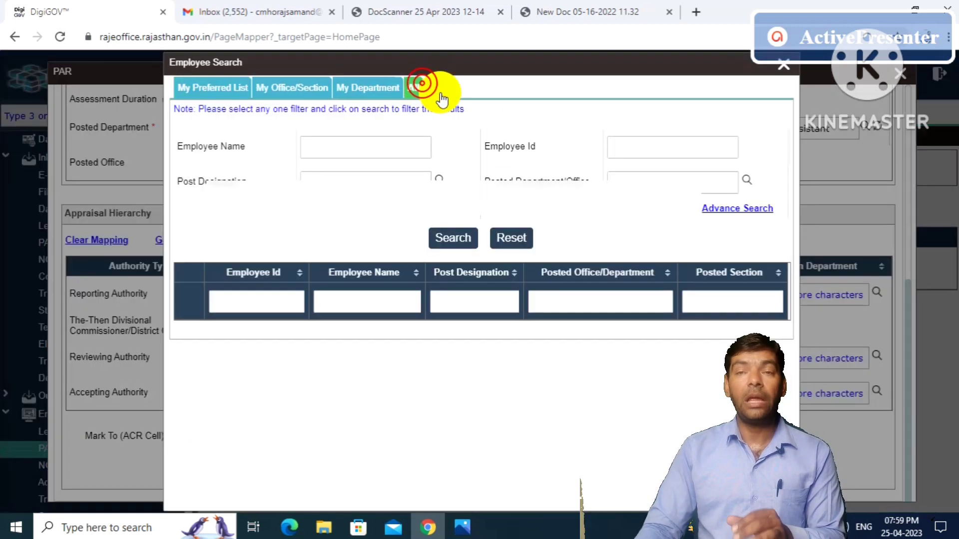
pyautogui.click(630, 143)
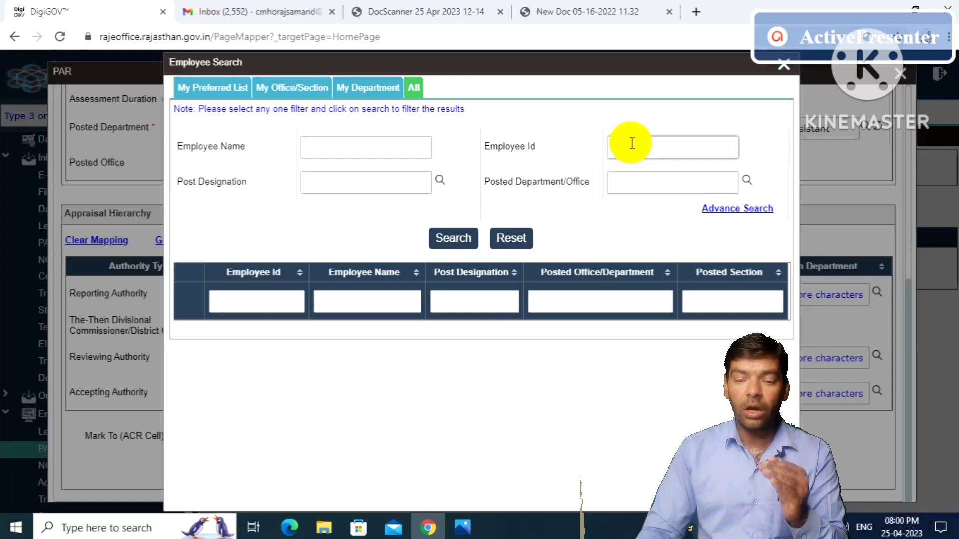
pyautogui.click(337, 151)
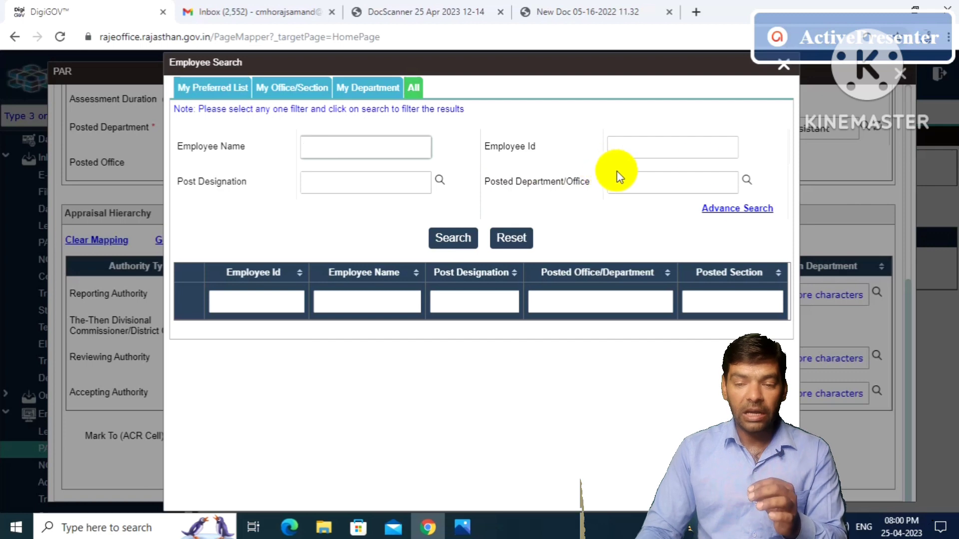
pyautogui.click(783, 65)
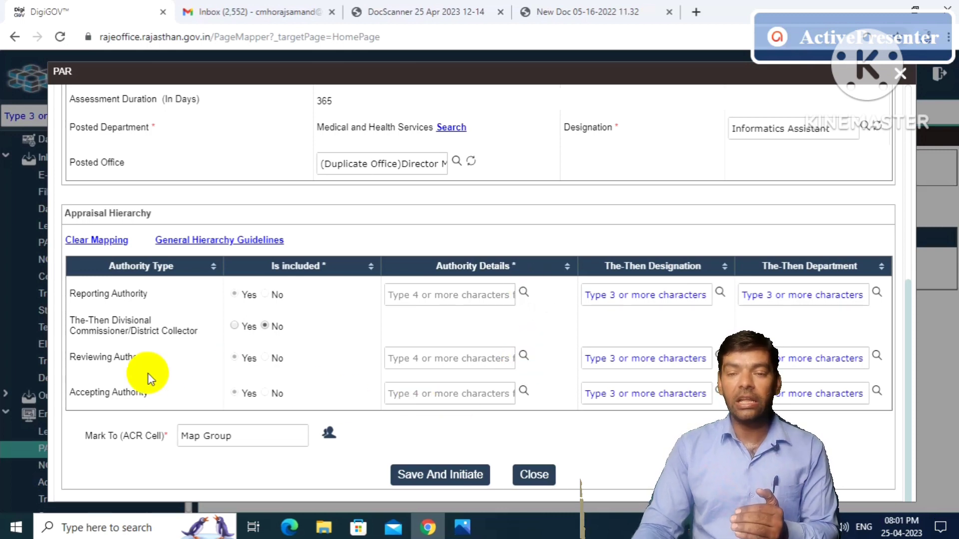
pyautogui.click(424, 14)
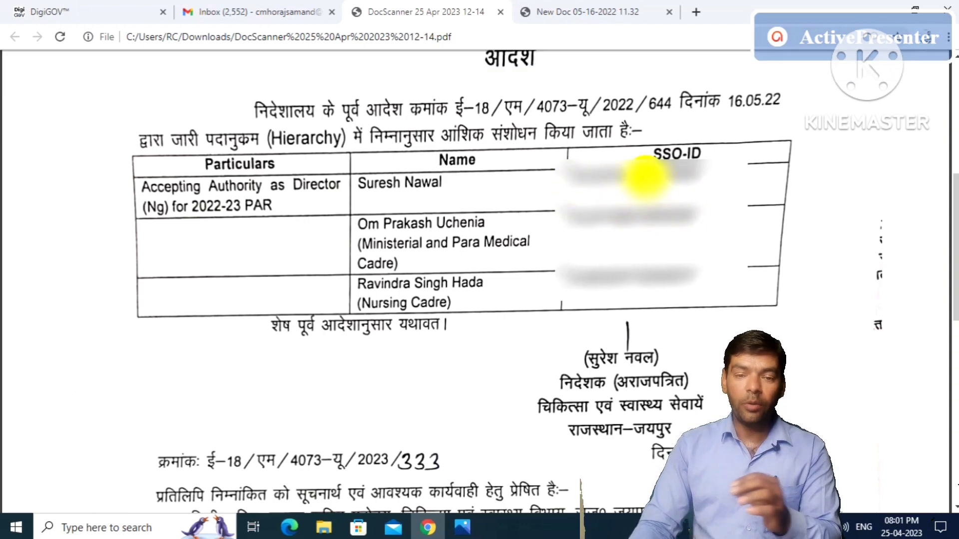
pyautogui.click(72, 7)
pyautogui.click(525, 389)
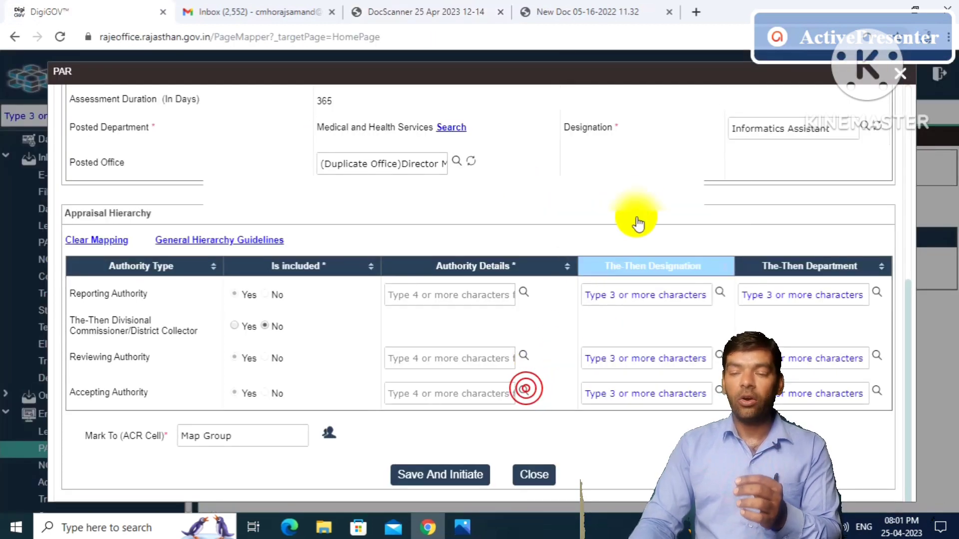
pyautogui.click(422, 86)
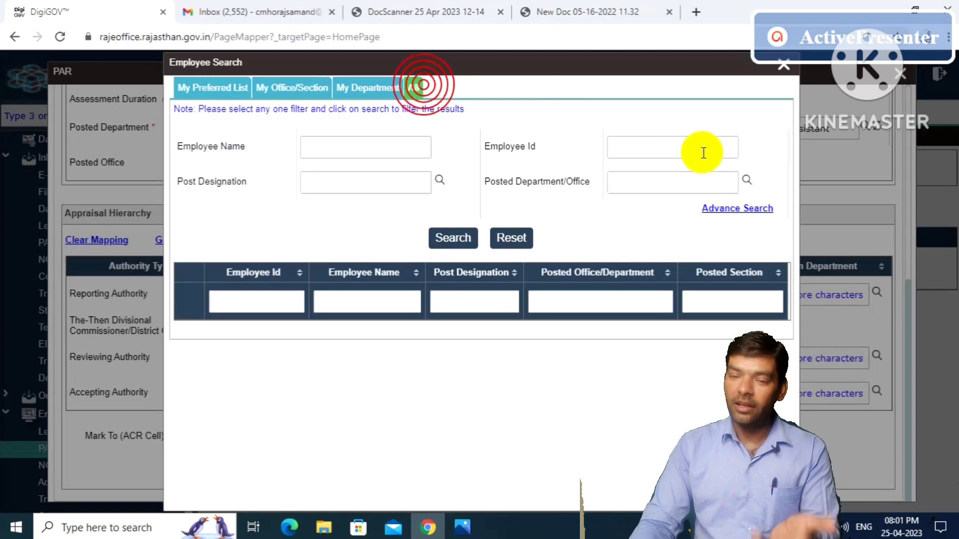
pyautogui.click(667, 150)
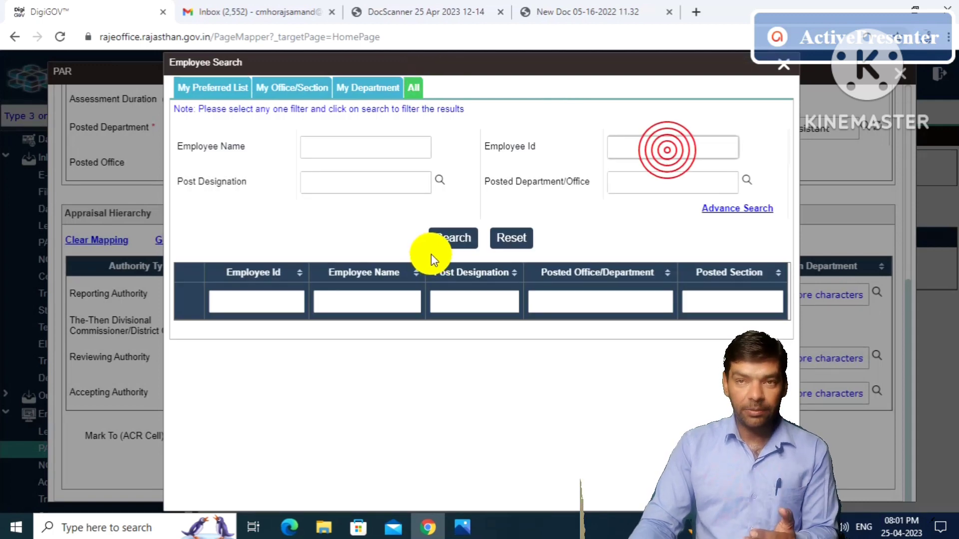
pyautogui.click(783, 65)
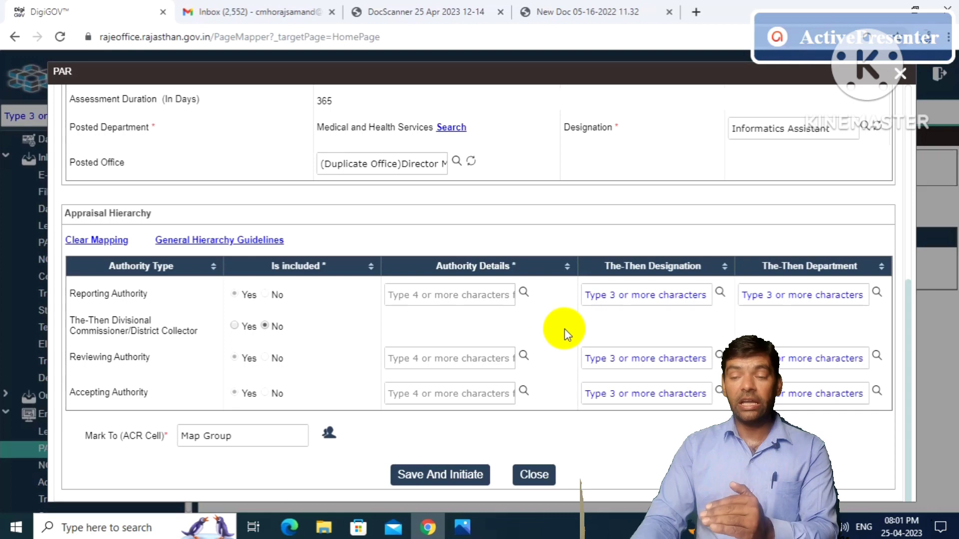
pyautogui.click(719, 356)
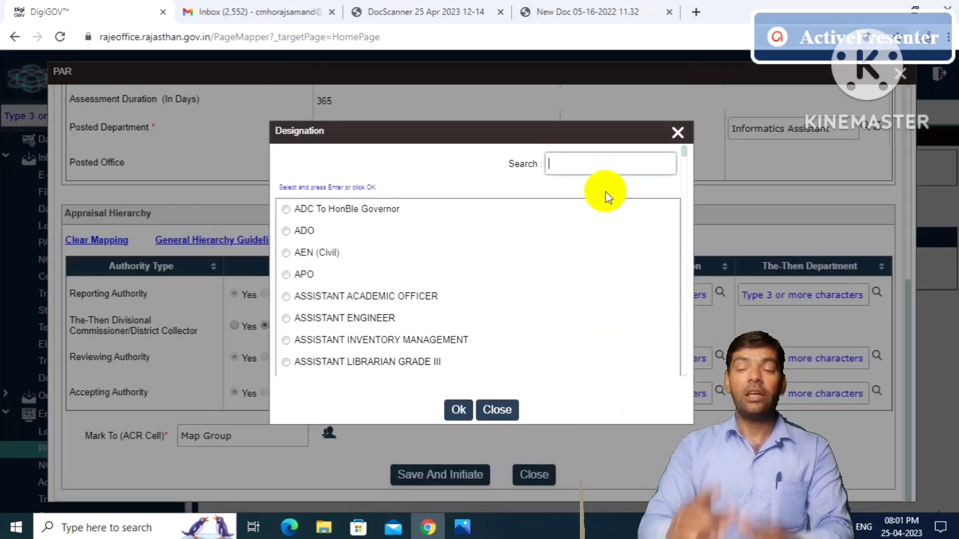
pyautogui.write('retir')
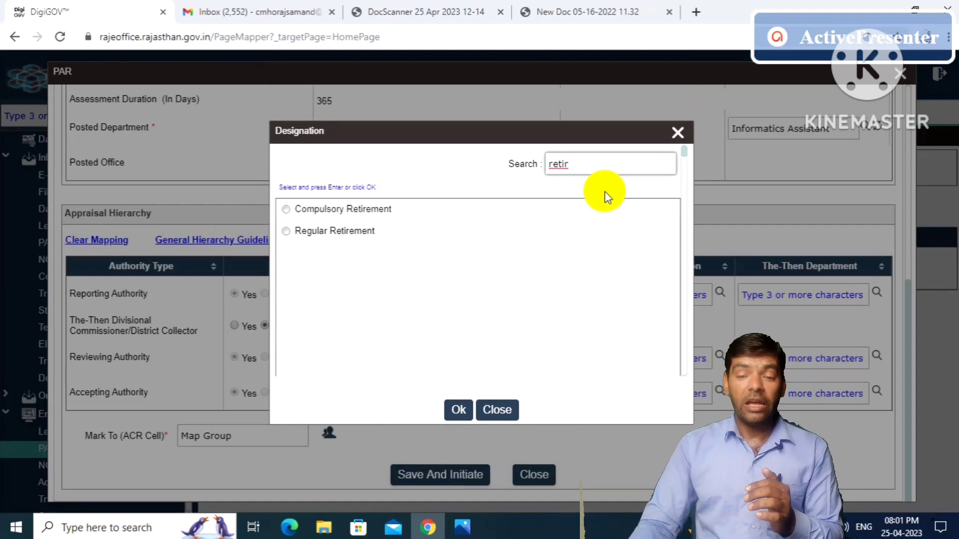
pyautogui.click(291, 232)
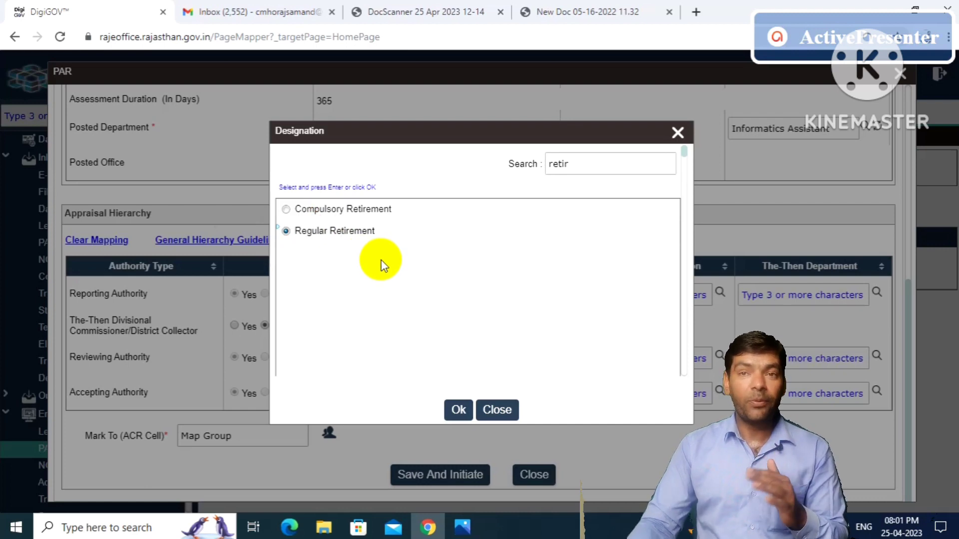
pyautogui.click(508, 411)
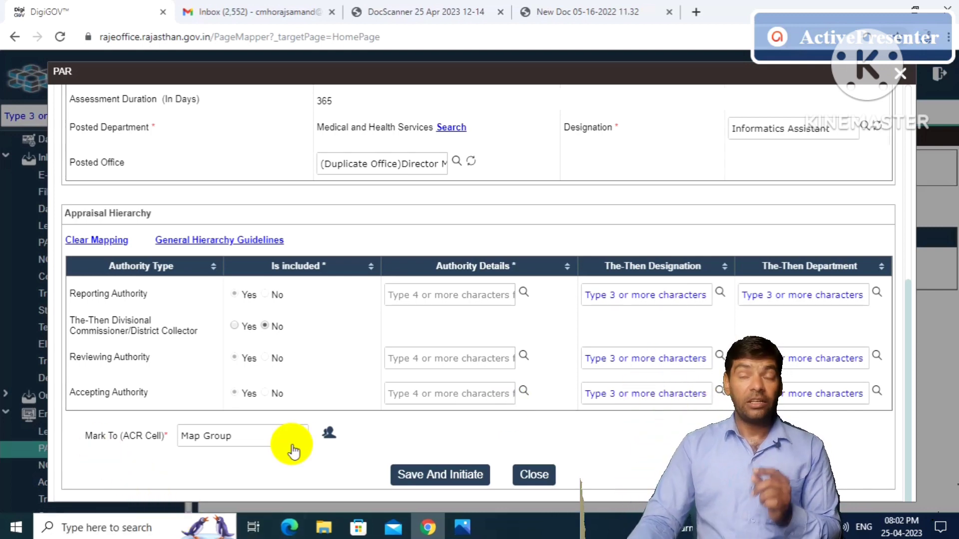
pyautogui.click(331, 438)
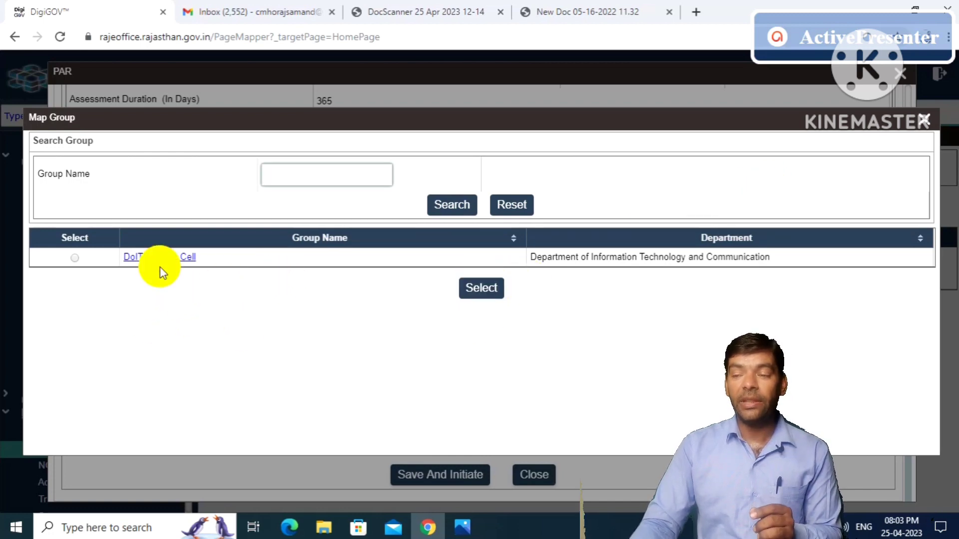
pyautogui.click(929, 125)
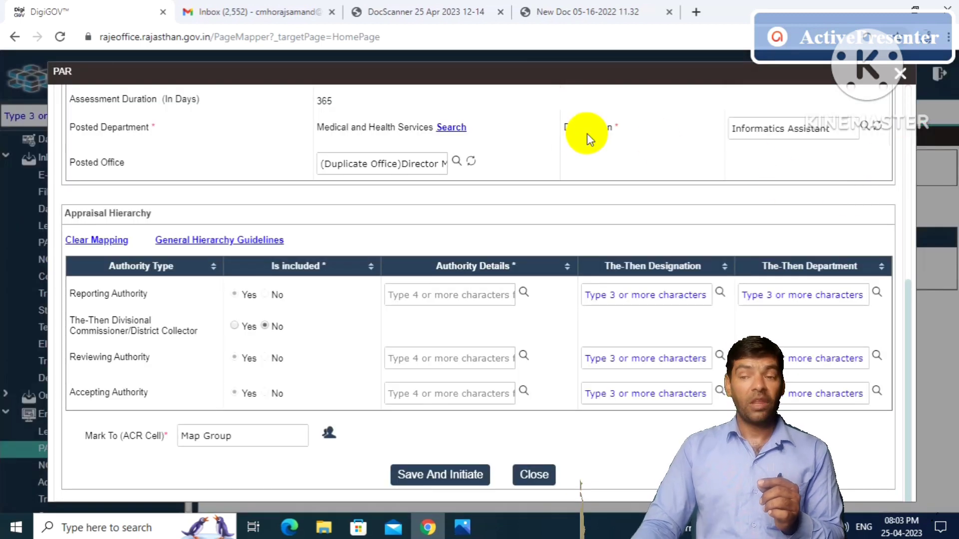
# - Mark the hierarchy to the DoIT&C ACR Cell through the group search
pyautogui.click(864, 125)
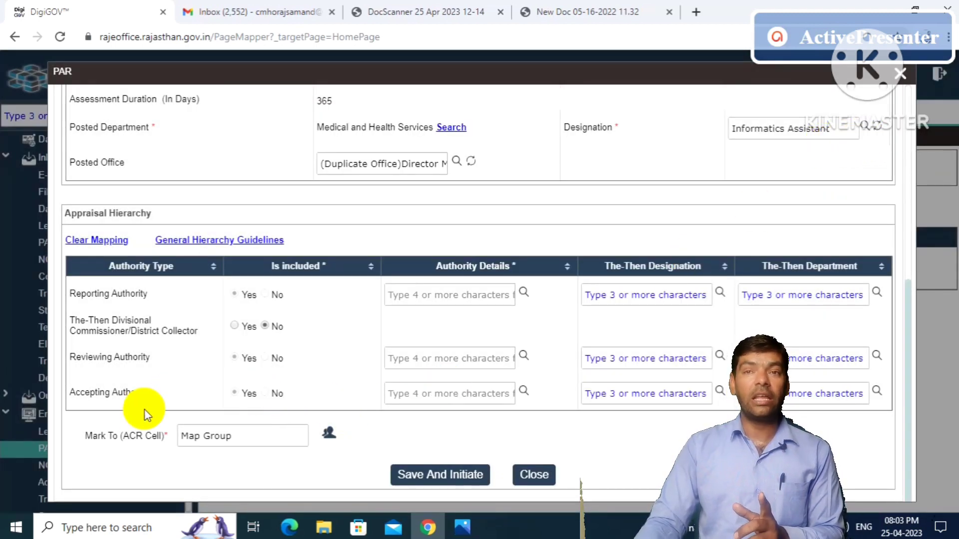
pyautogui.click(327, 431)
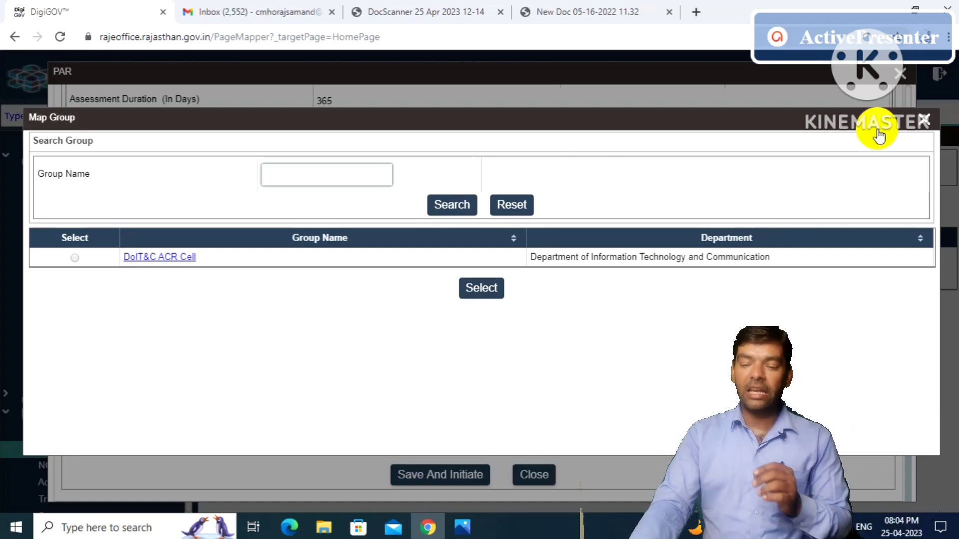
pyautogui.click(924, 119)
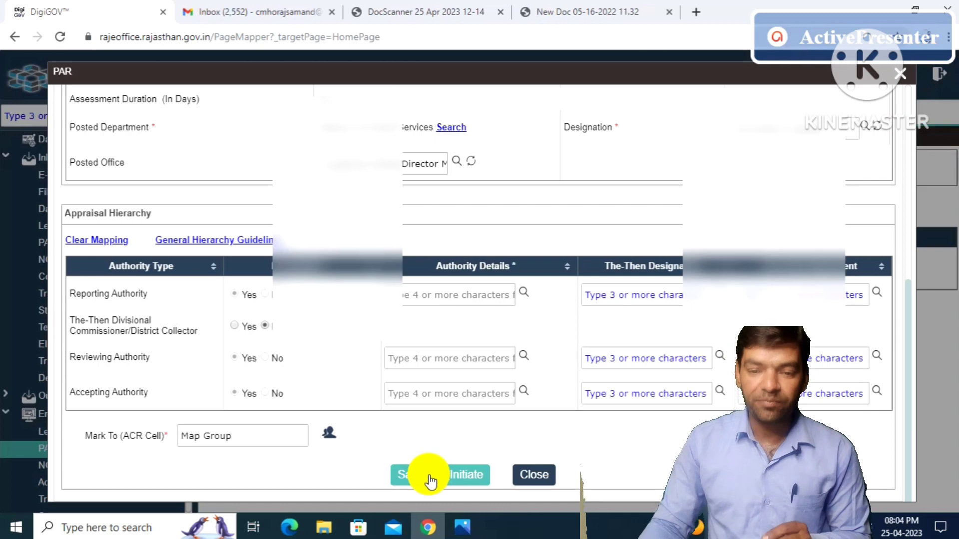
# - Save and initiate the PAR hierarchy, bringing up the Part-1 appraisal form
pyautogui.click(430, 474)
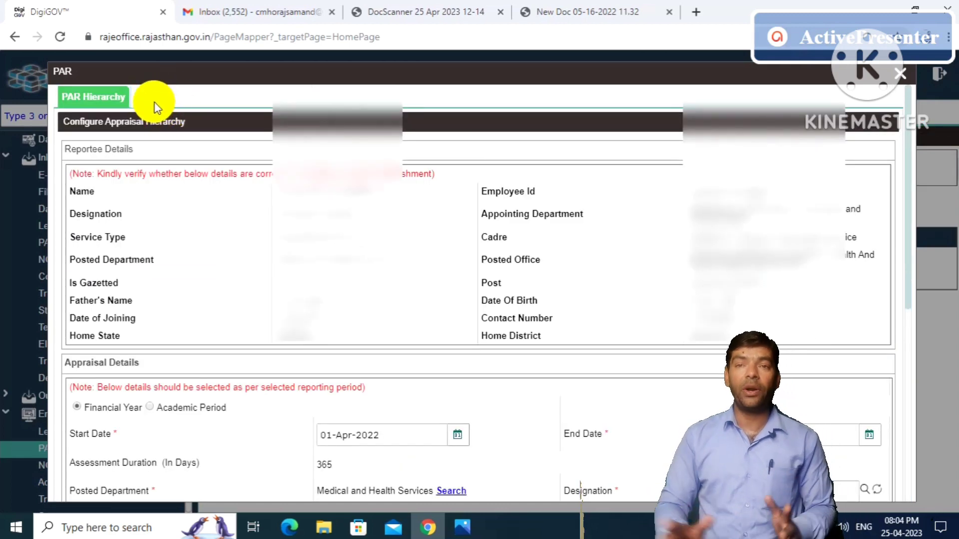
pyautogui.click(155, 103)
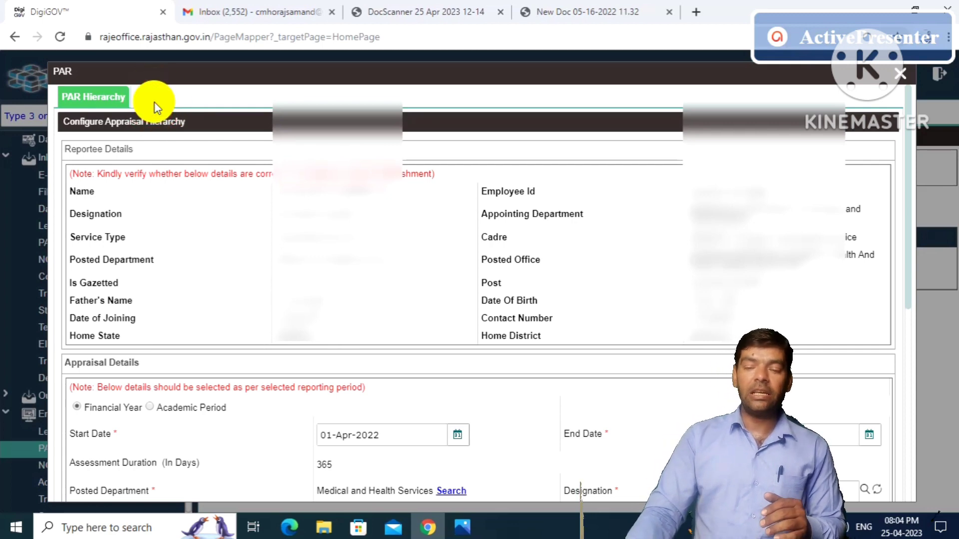
pyautogui.scroll(-3, 456, 278)
pyautogui.scroll(-4, 436, 429)
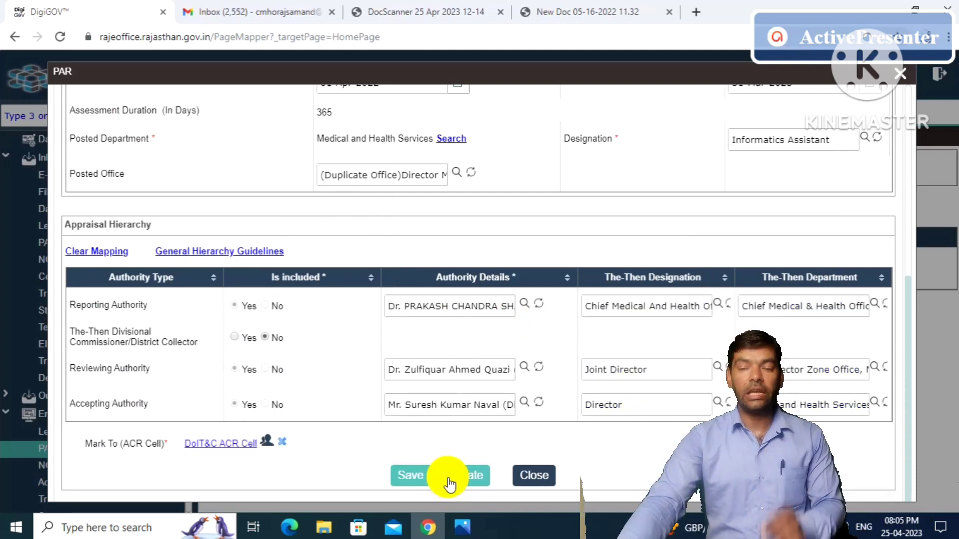
pyautogui.click(448, 477)
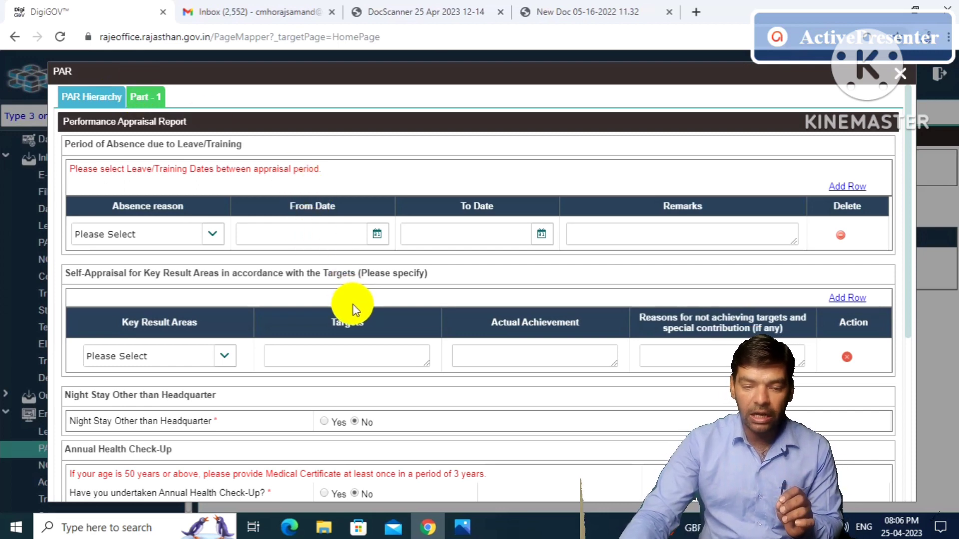
# - Enter 'a' as the special work description, save Part 1, and close the PAR form
pyautogui.scroll(-5, 247, 367)
pyautogui.click(133, 353)
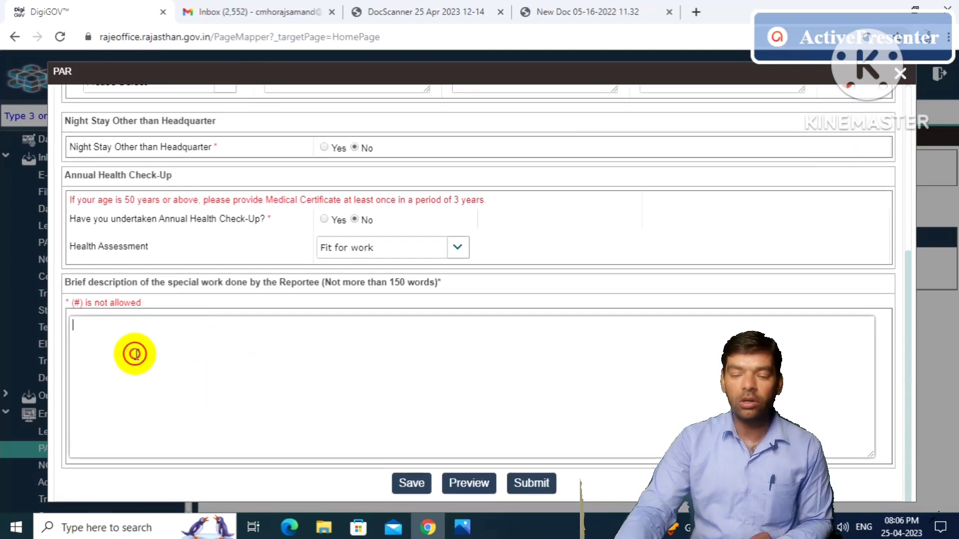
pyautogui.write('a')
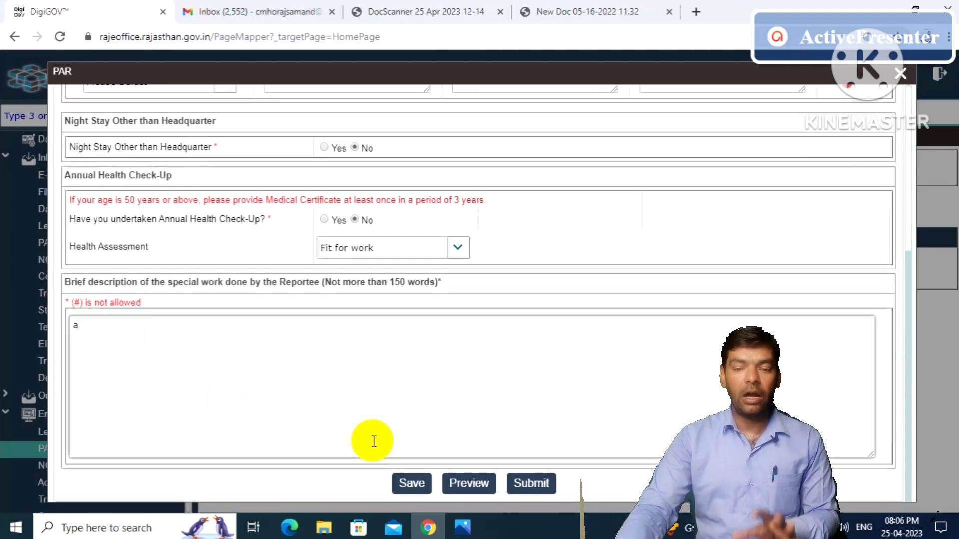
pyautogui.click(406, 481)
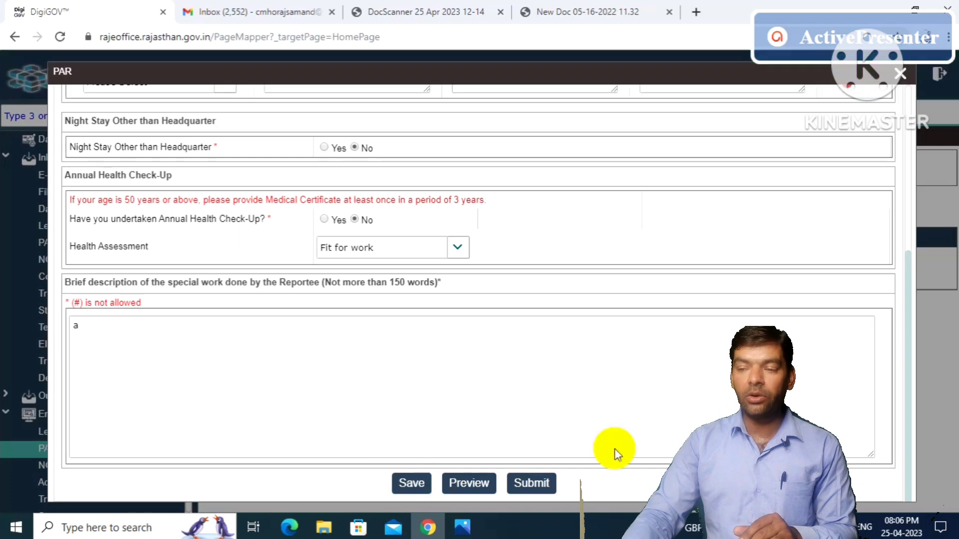
pyautogui.scroll(5, 762, 332)
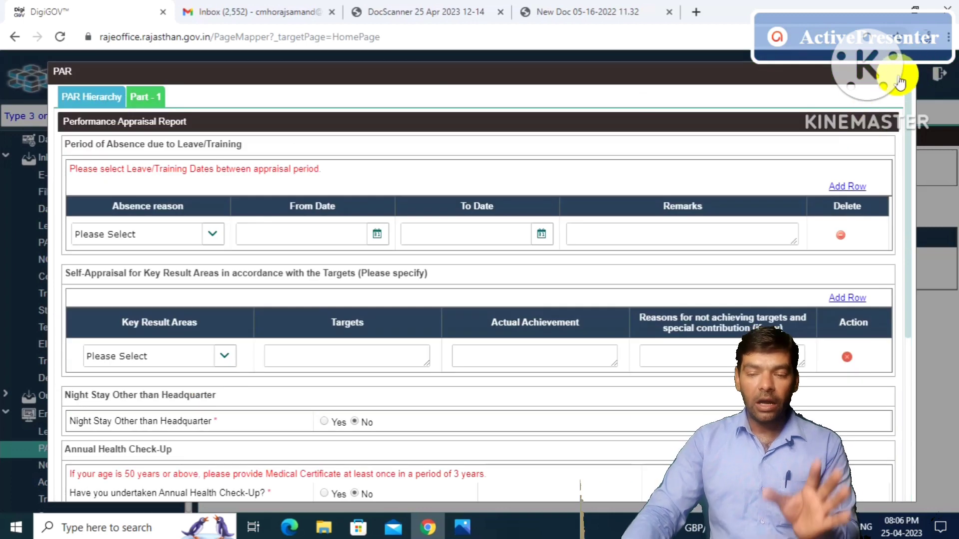
pyautogui.click(899, 75)
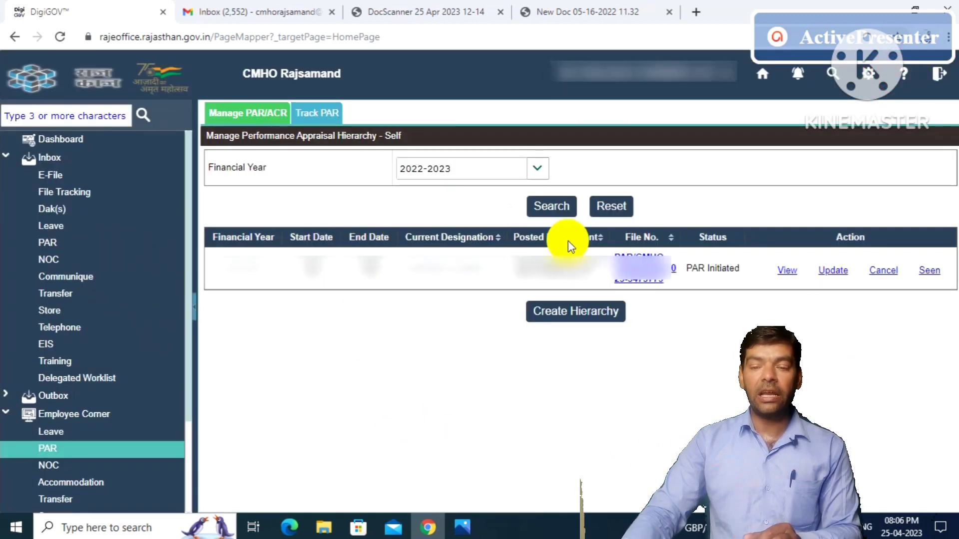
# - Reopen the PAR Initiated entry and resubmit its appraisal hierarchy with Update
pyautogui.click(838, 270)
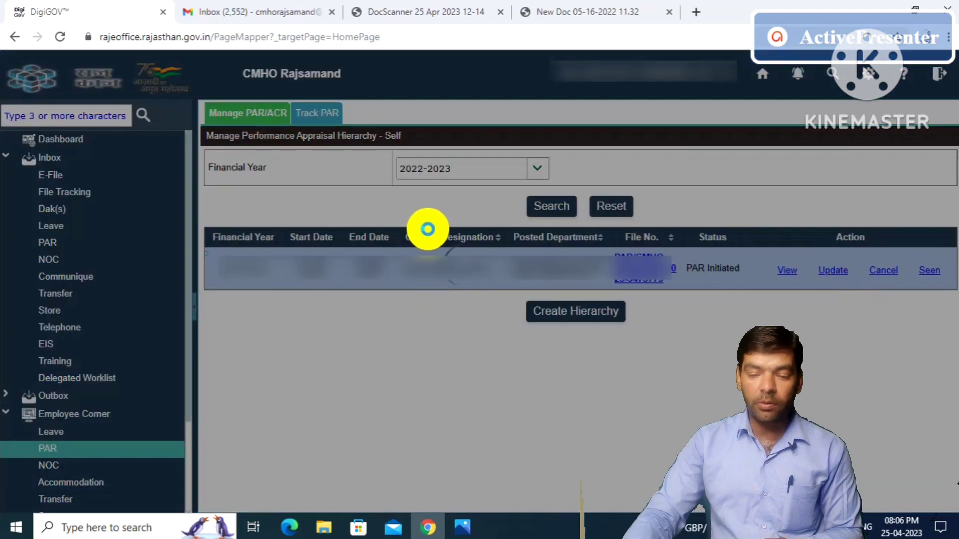
pyautogui.scroll(-4, 379, 379)
pyautogui.scroll(-3, 505, 381)
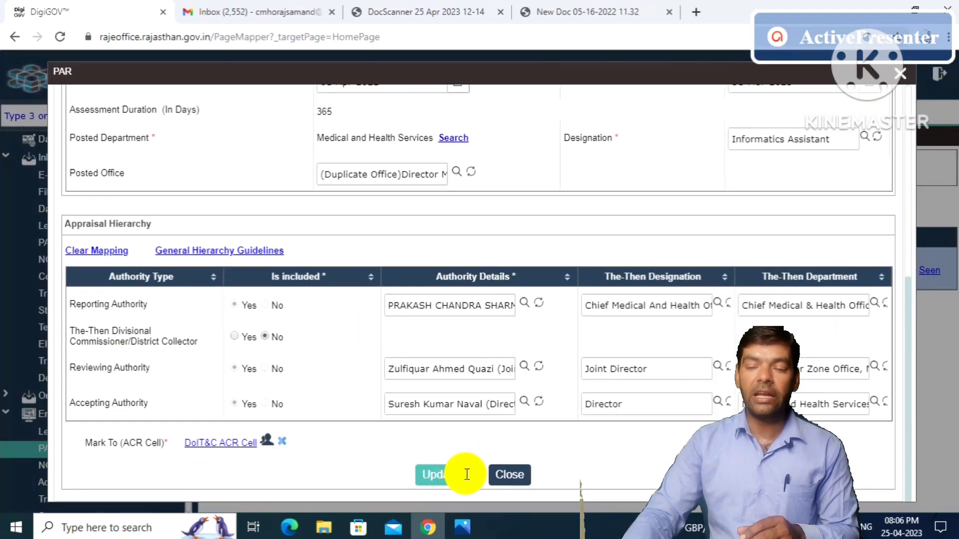
pyautogui.click(442, 474)
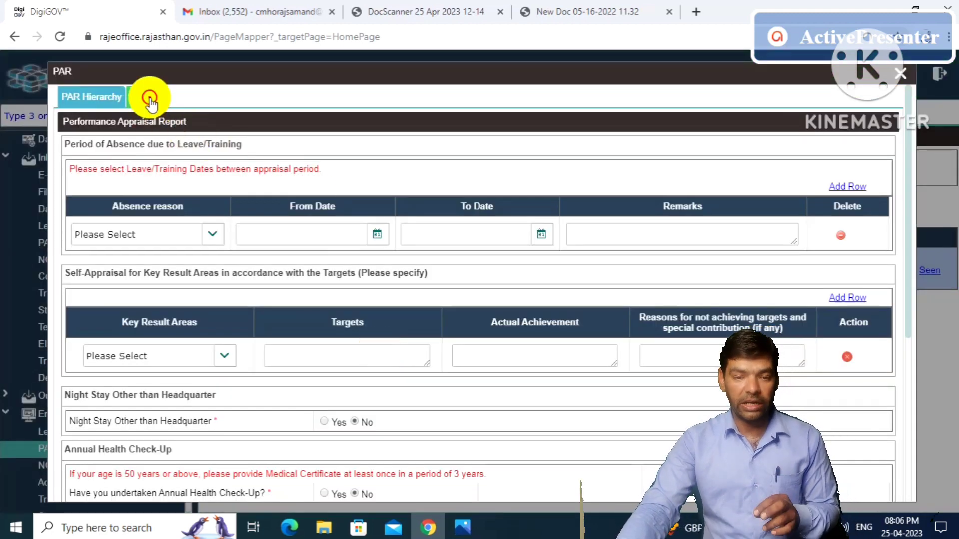
pyautogui.click(144, 96)
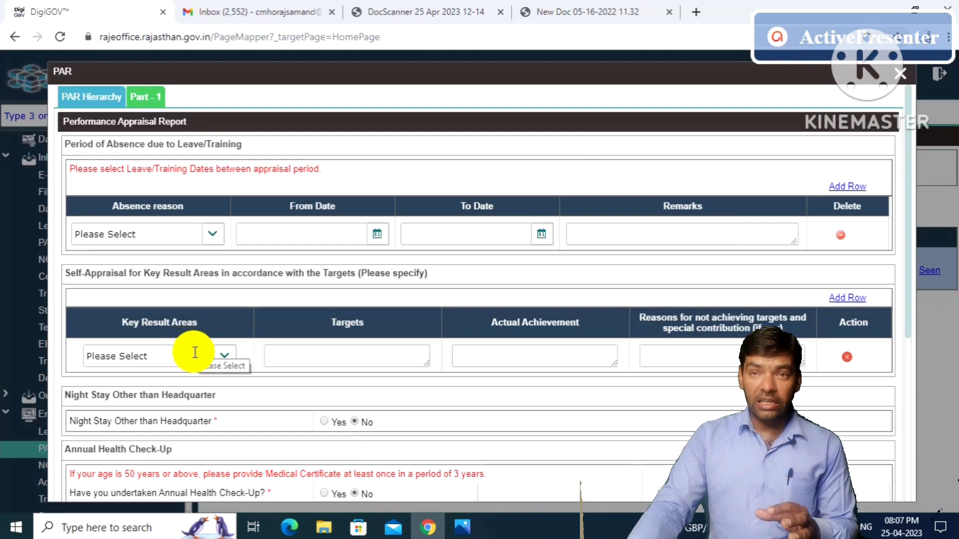
pyautogui.click(223, 354)
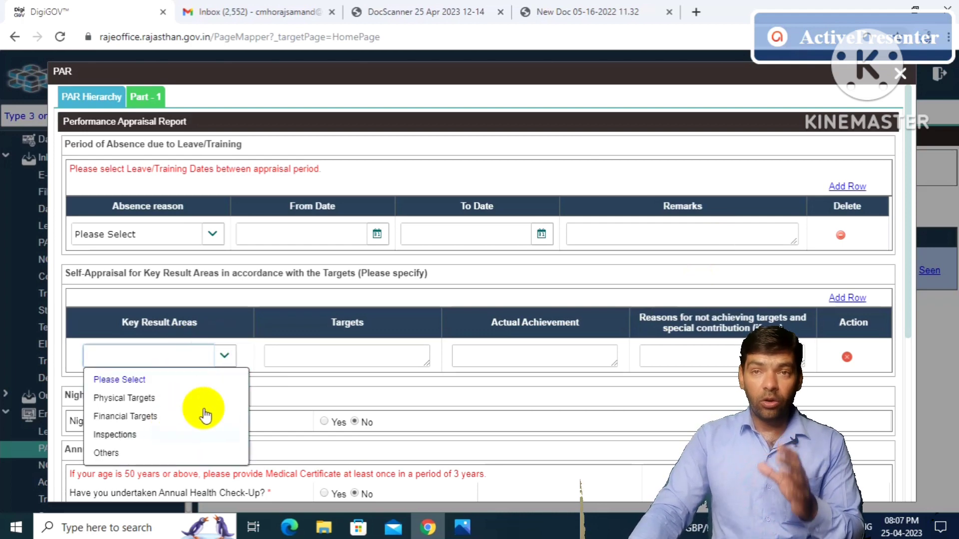
pyautogui.click(316, 359)
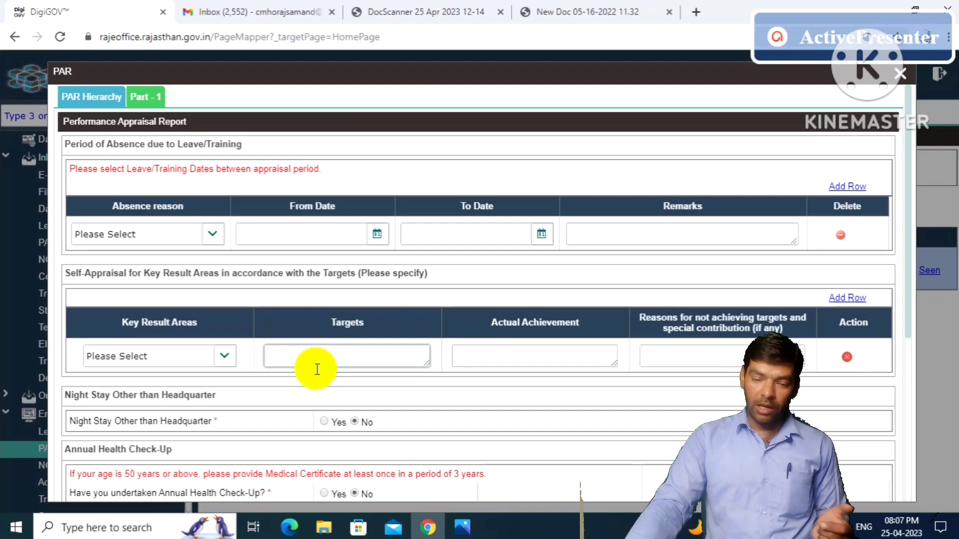
pyautogui.scroll(-4, 317, 369)
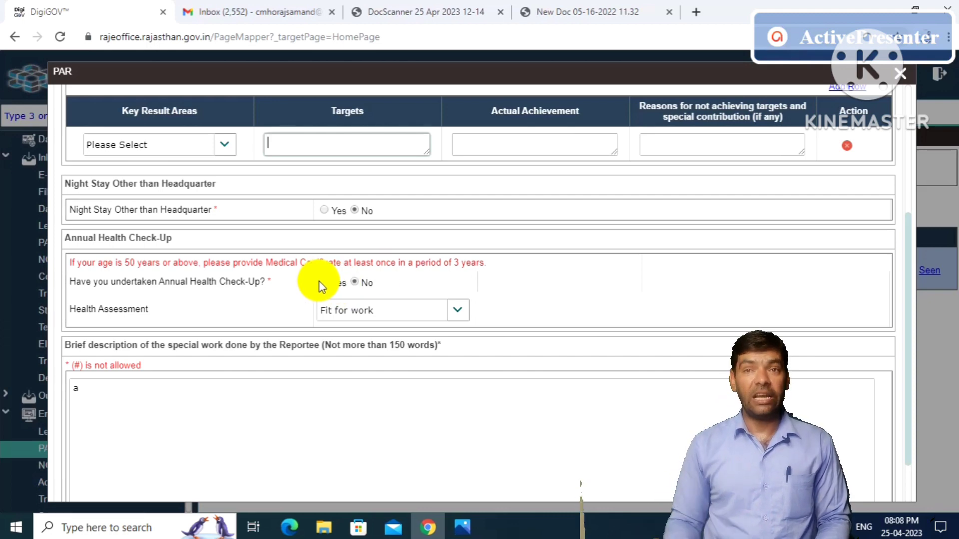
pyautogui.moveTo(455, 265); pyautogui.dragTo(516, 263)
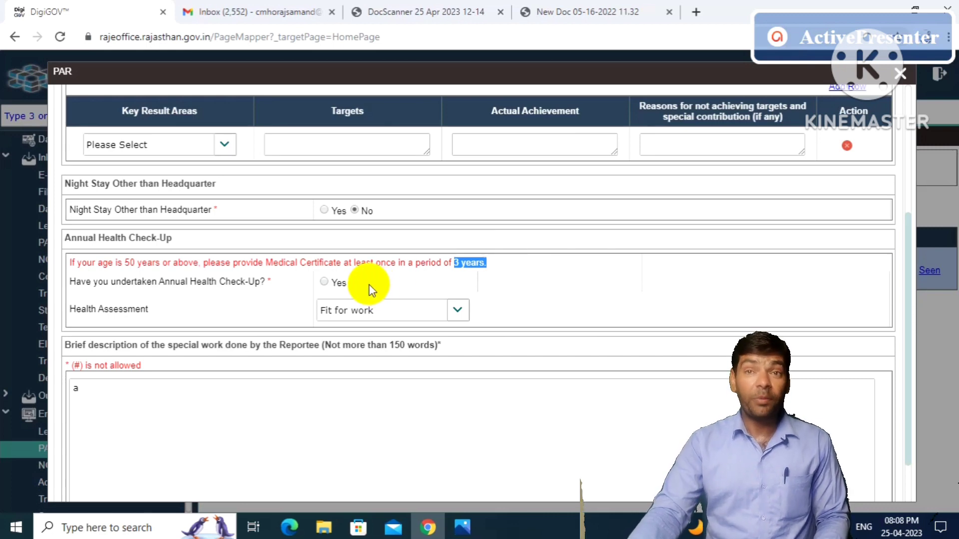
pyautogui.click(227, 397)
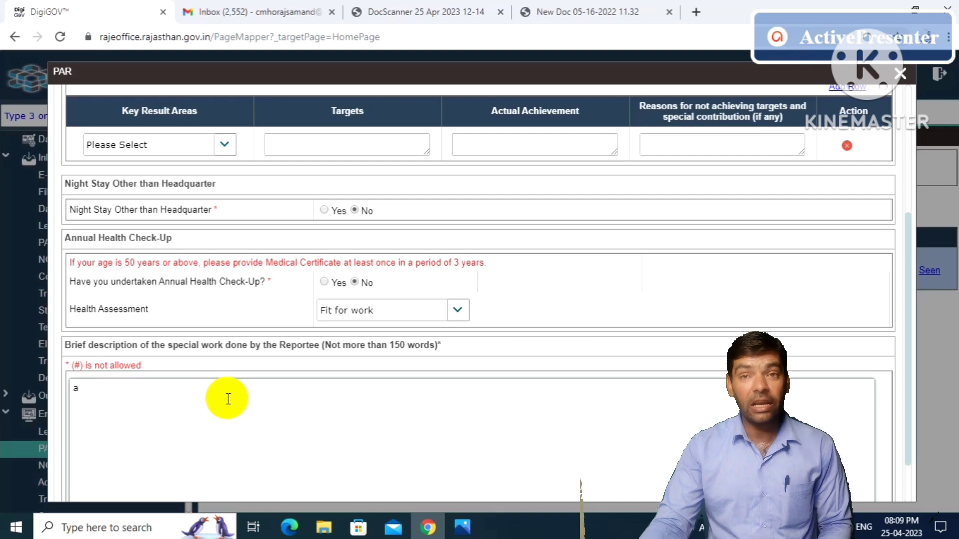
pyautogui.scroll(-1, 229, 399)
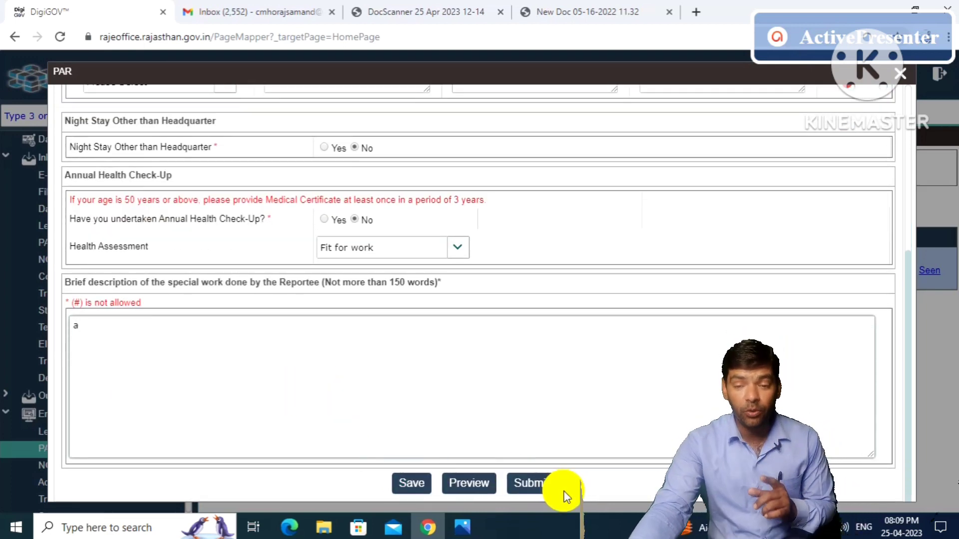
pyautogui.click(481, 488)
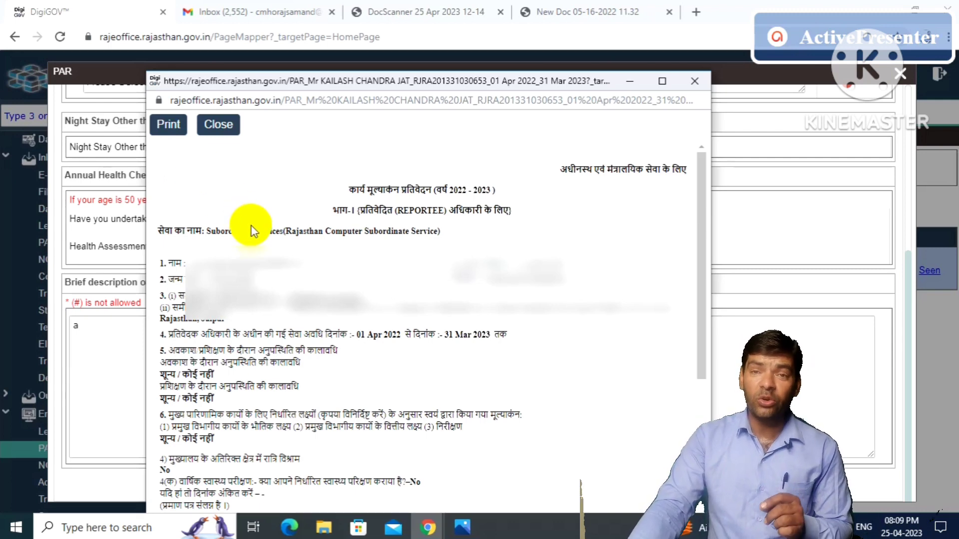
pyautogui.click(222, 126)
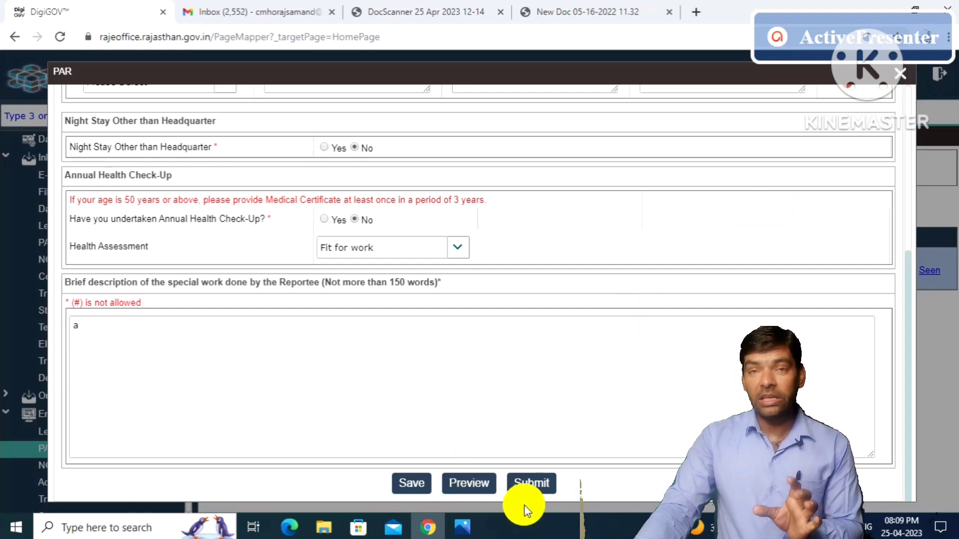
pyautogui.click(492, 485)
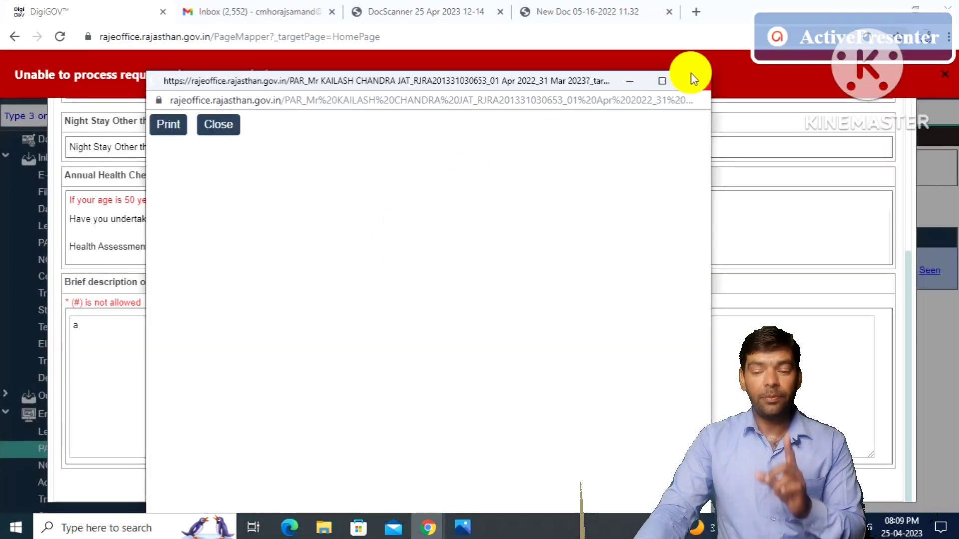
pyautogui.click(698, 79)
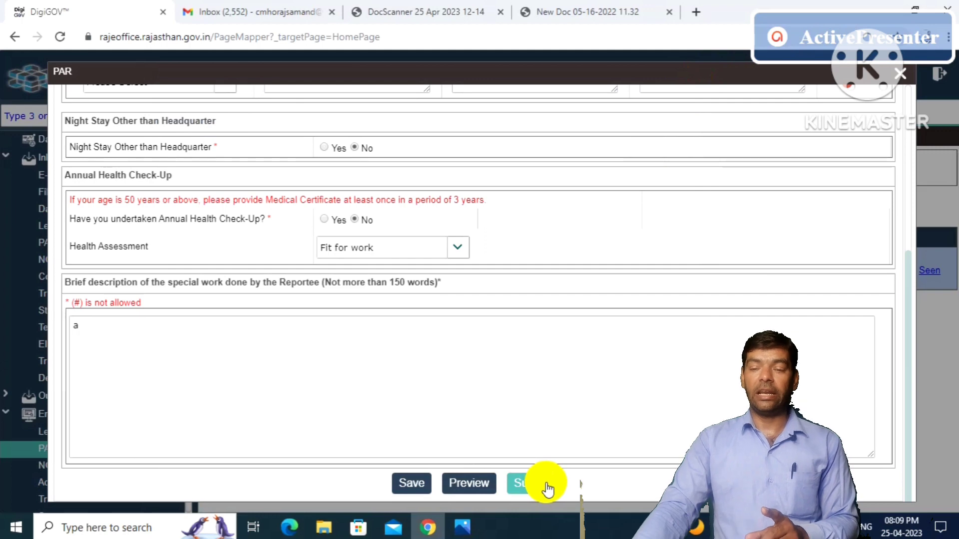